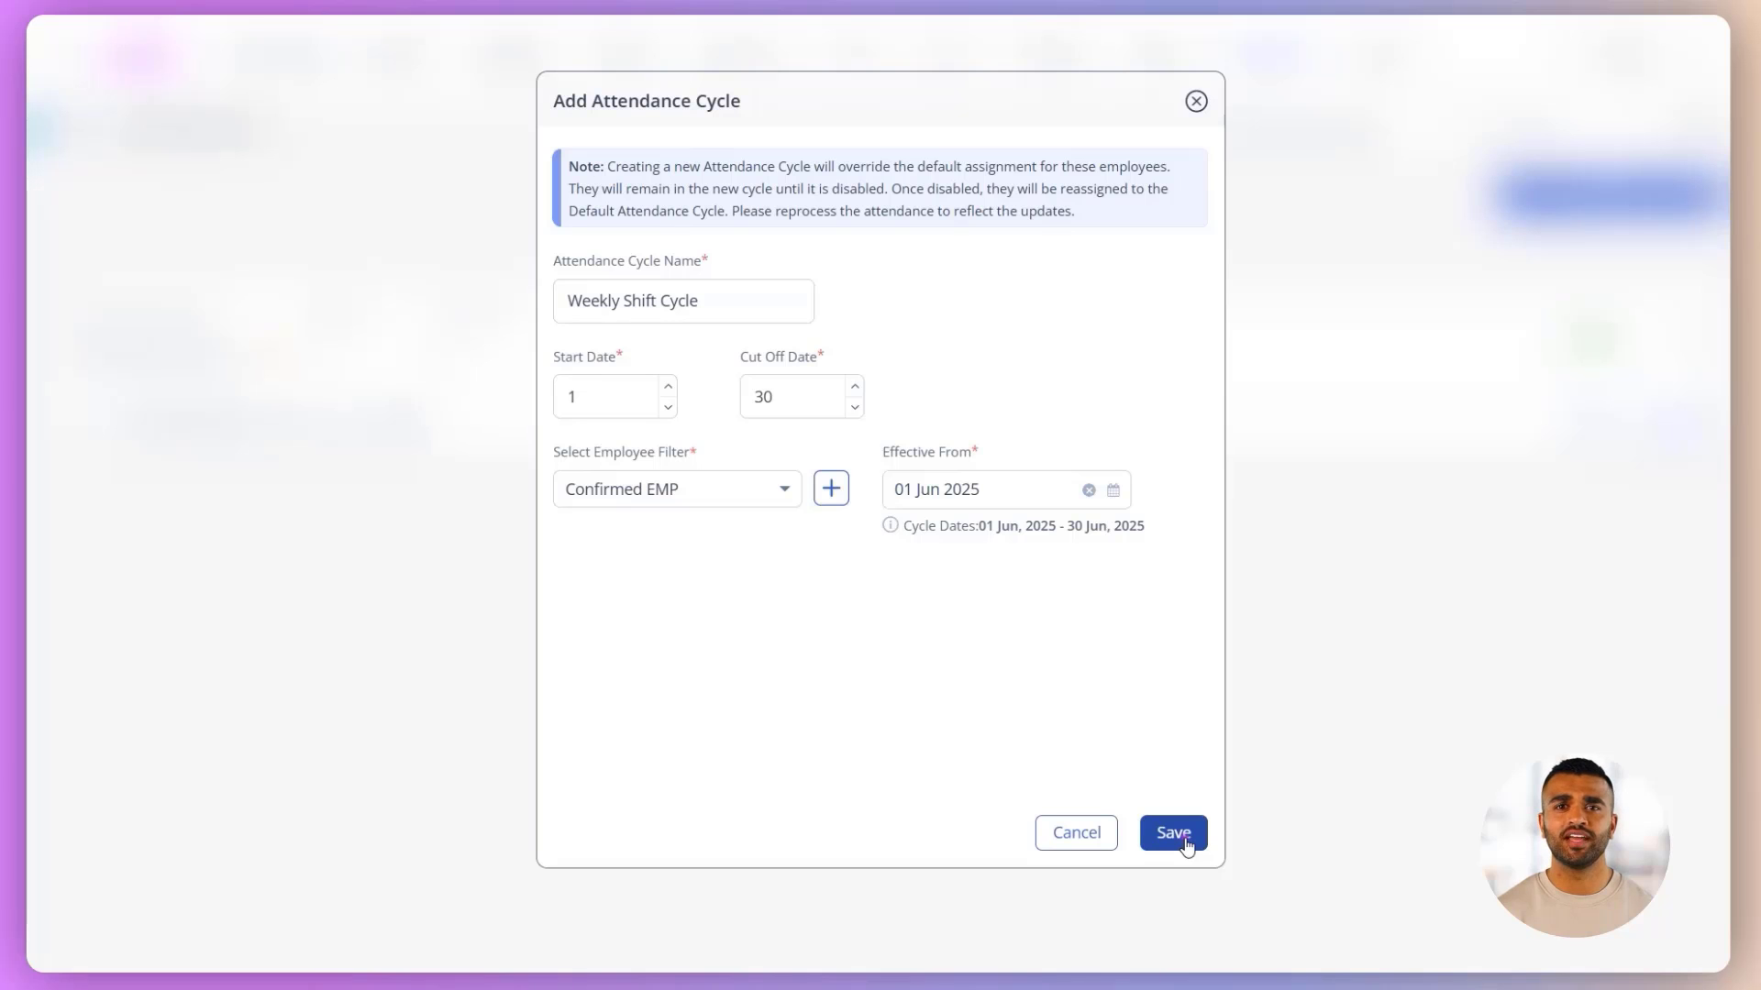
Save the Weekly Shift Cycle attendance cycle with dates 1 to 30, the Confirmed EMP filter and effective date 01 Jun 2025
left_click(1177, 835)
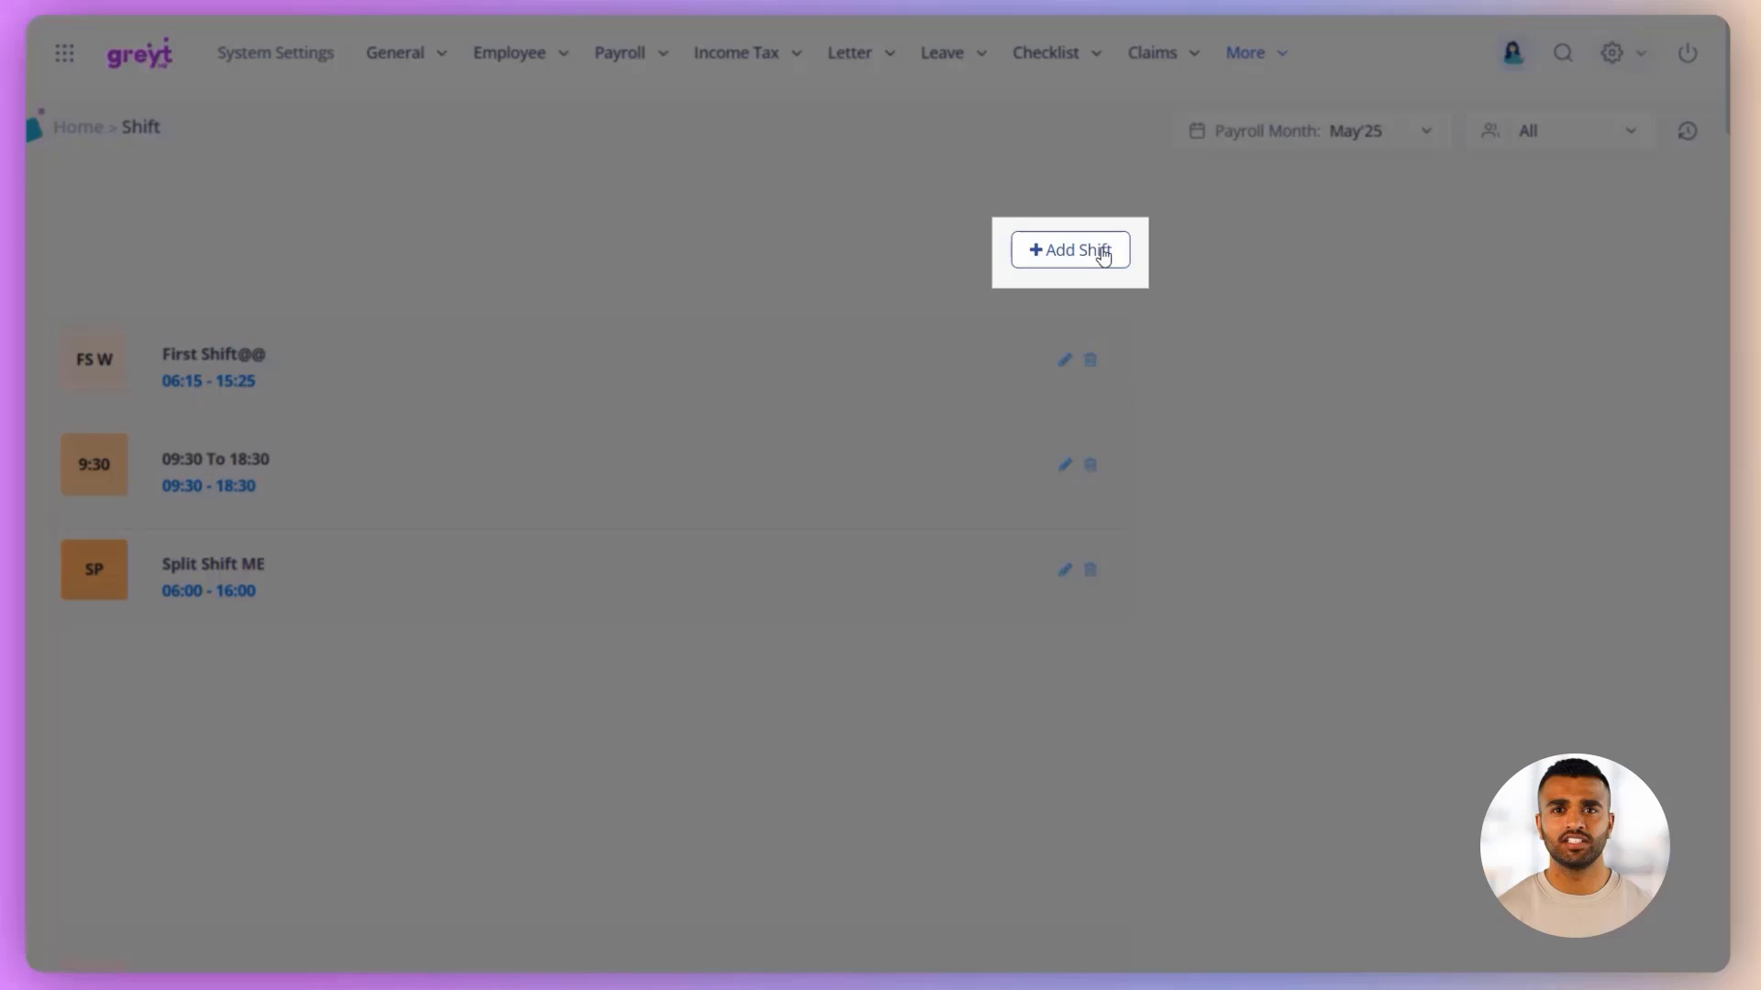
Start a new shift named Morning with code MORN in the (UTC+03:00) Asia/Qatar time zone
left_click(1100, 252)
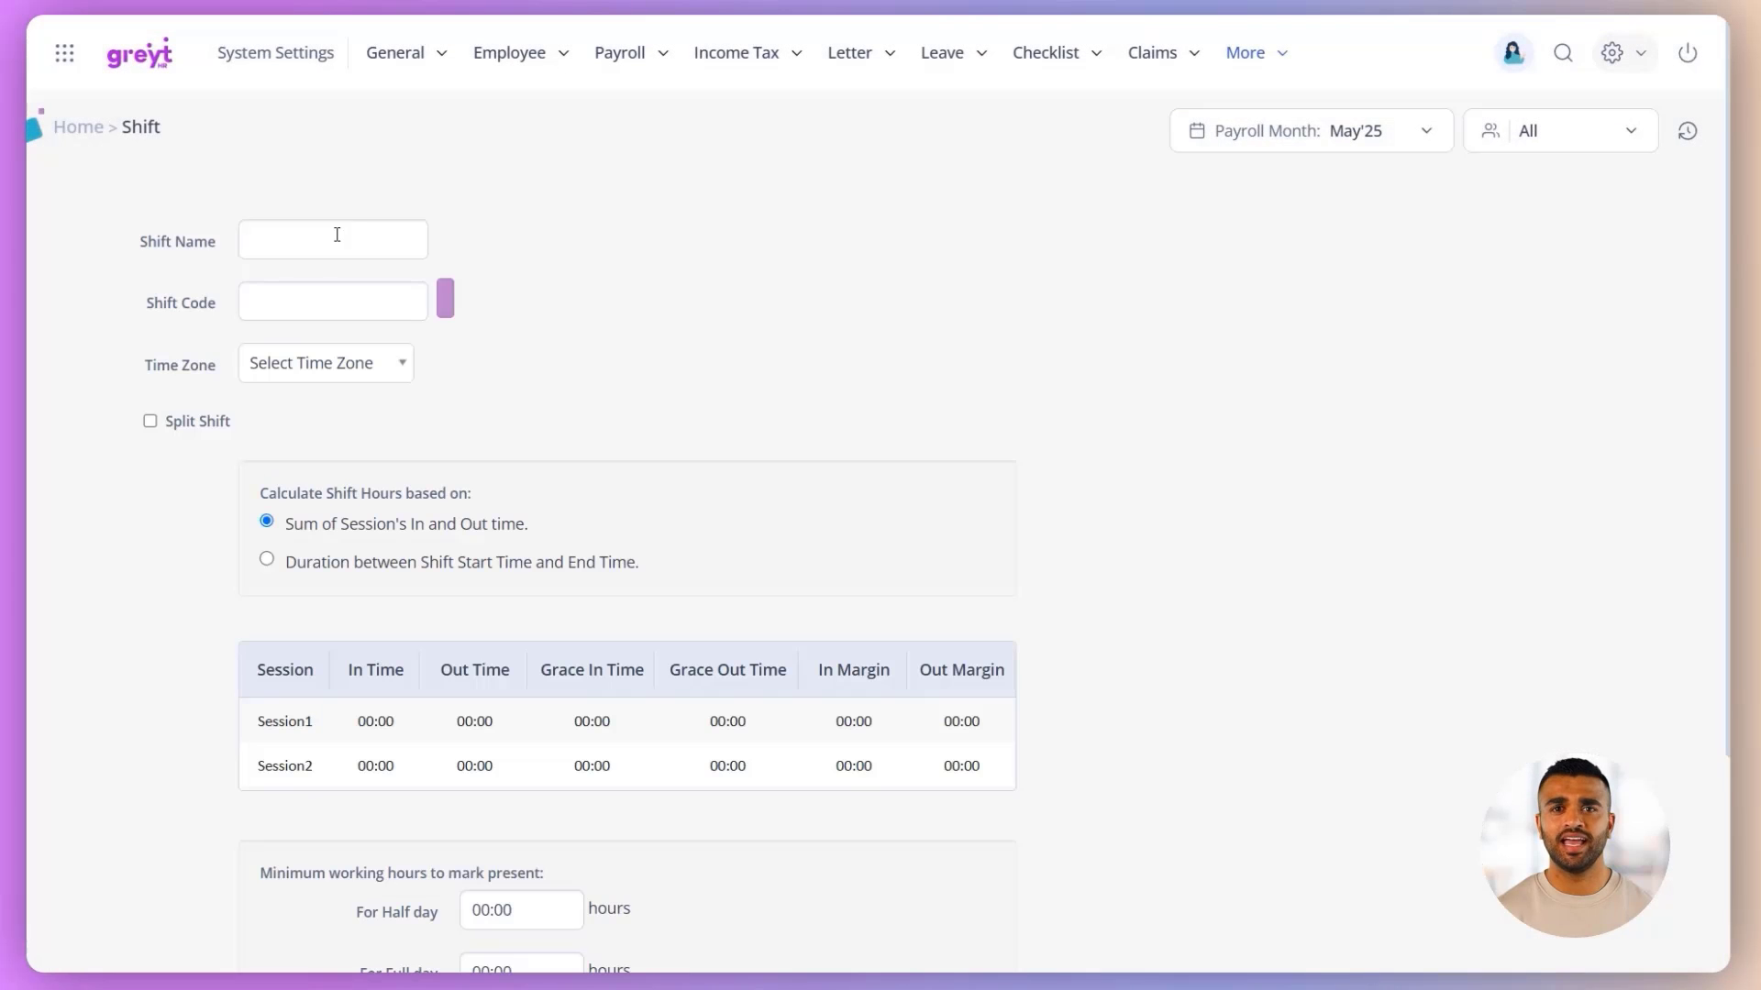
left_click(334, 236)
type("Morning")
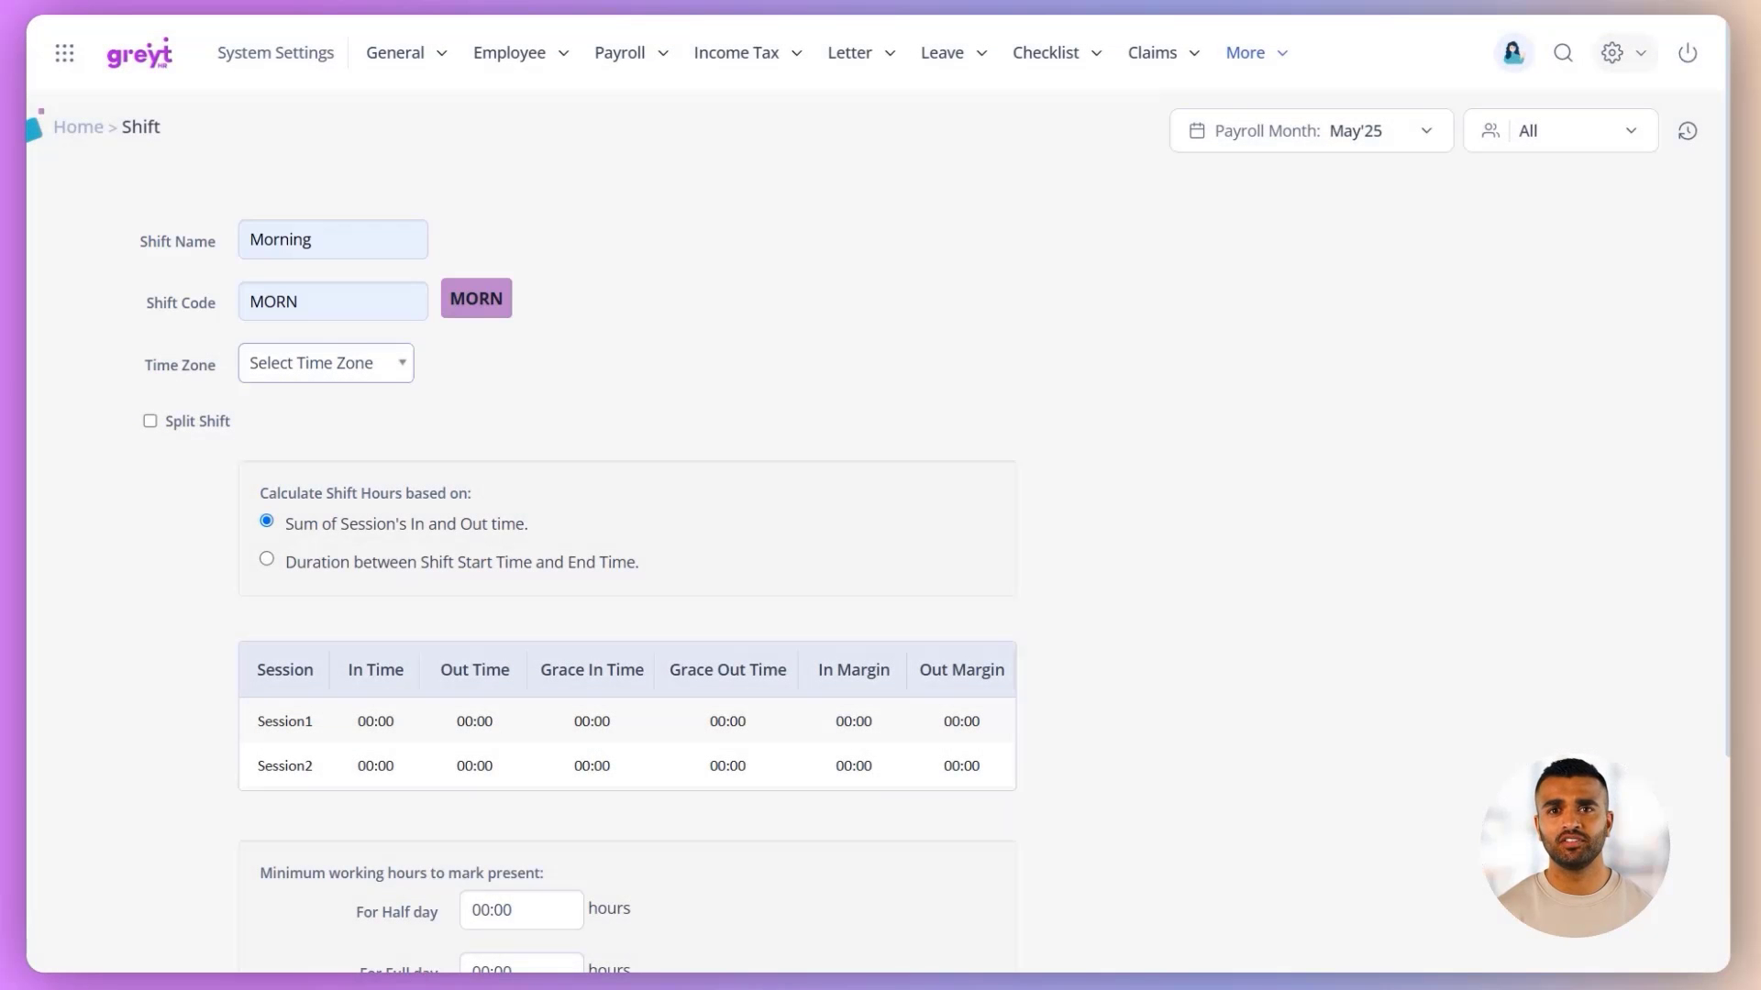
left_click(342, 367)
type("Qatar")
key("Return")
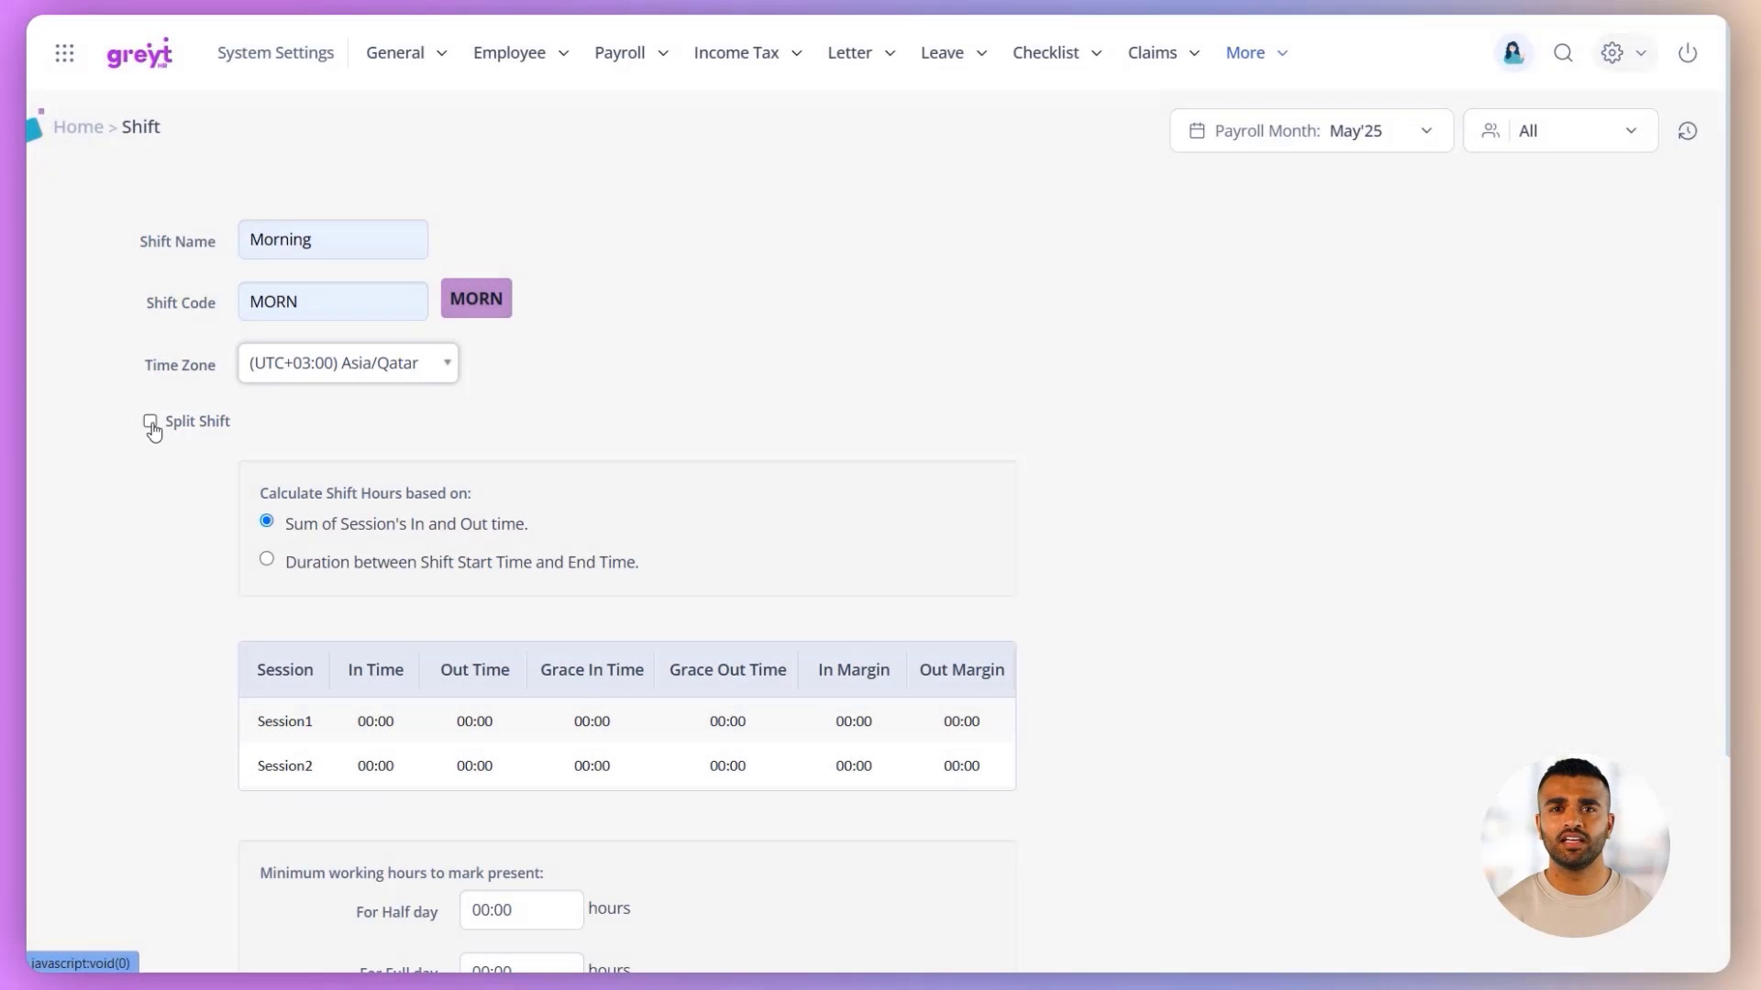
Make Morning a split shift with sessions 05:00–10:00 and 14:00–18:00, minimum hours 04:00 and 03:30 to mark present, and save it
left_click(151, 423)
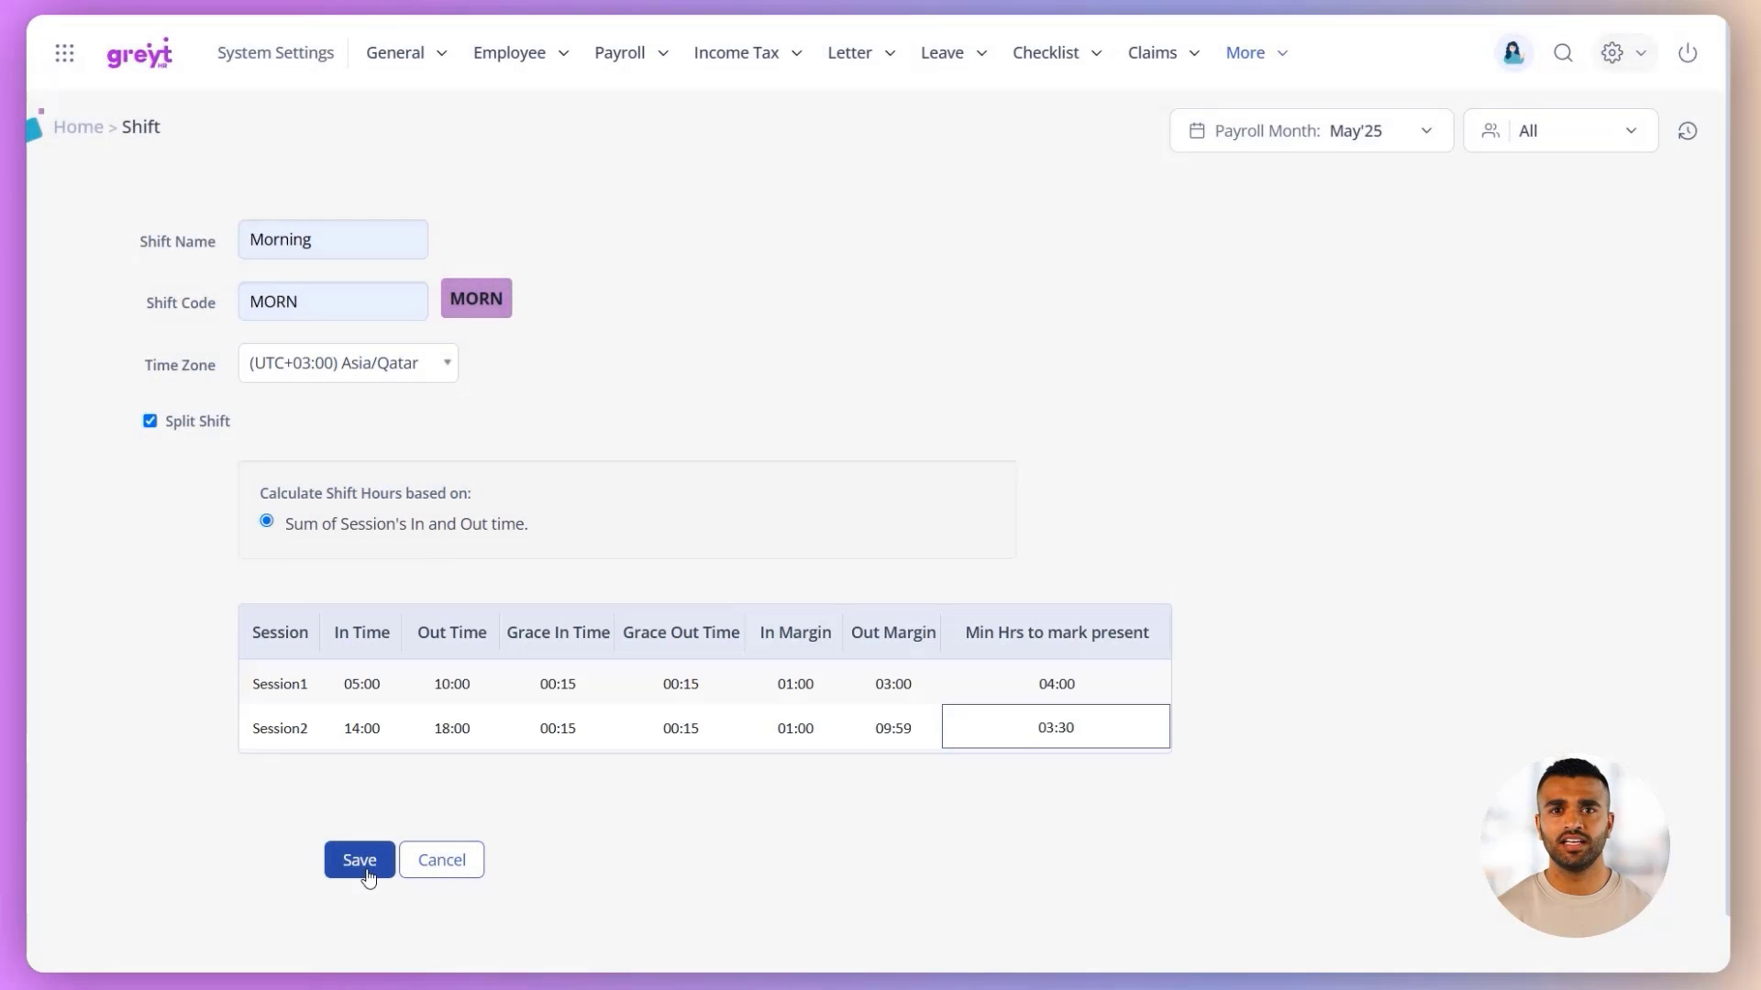
left_click(367, 872)
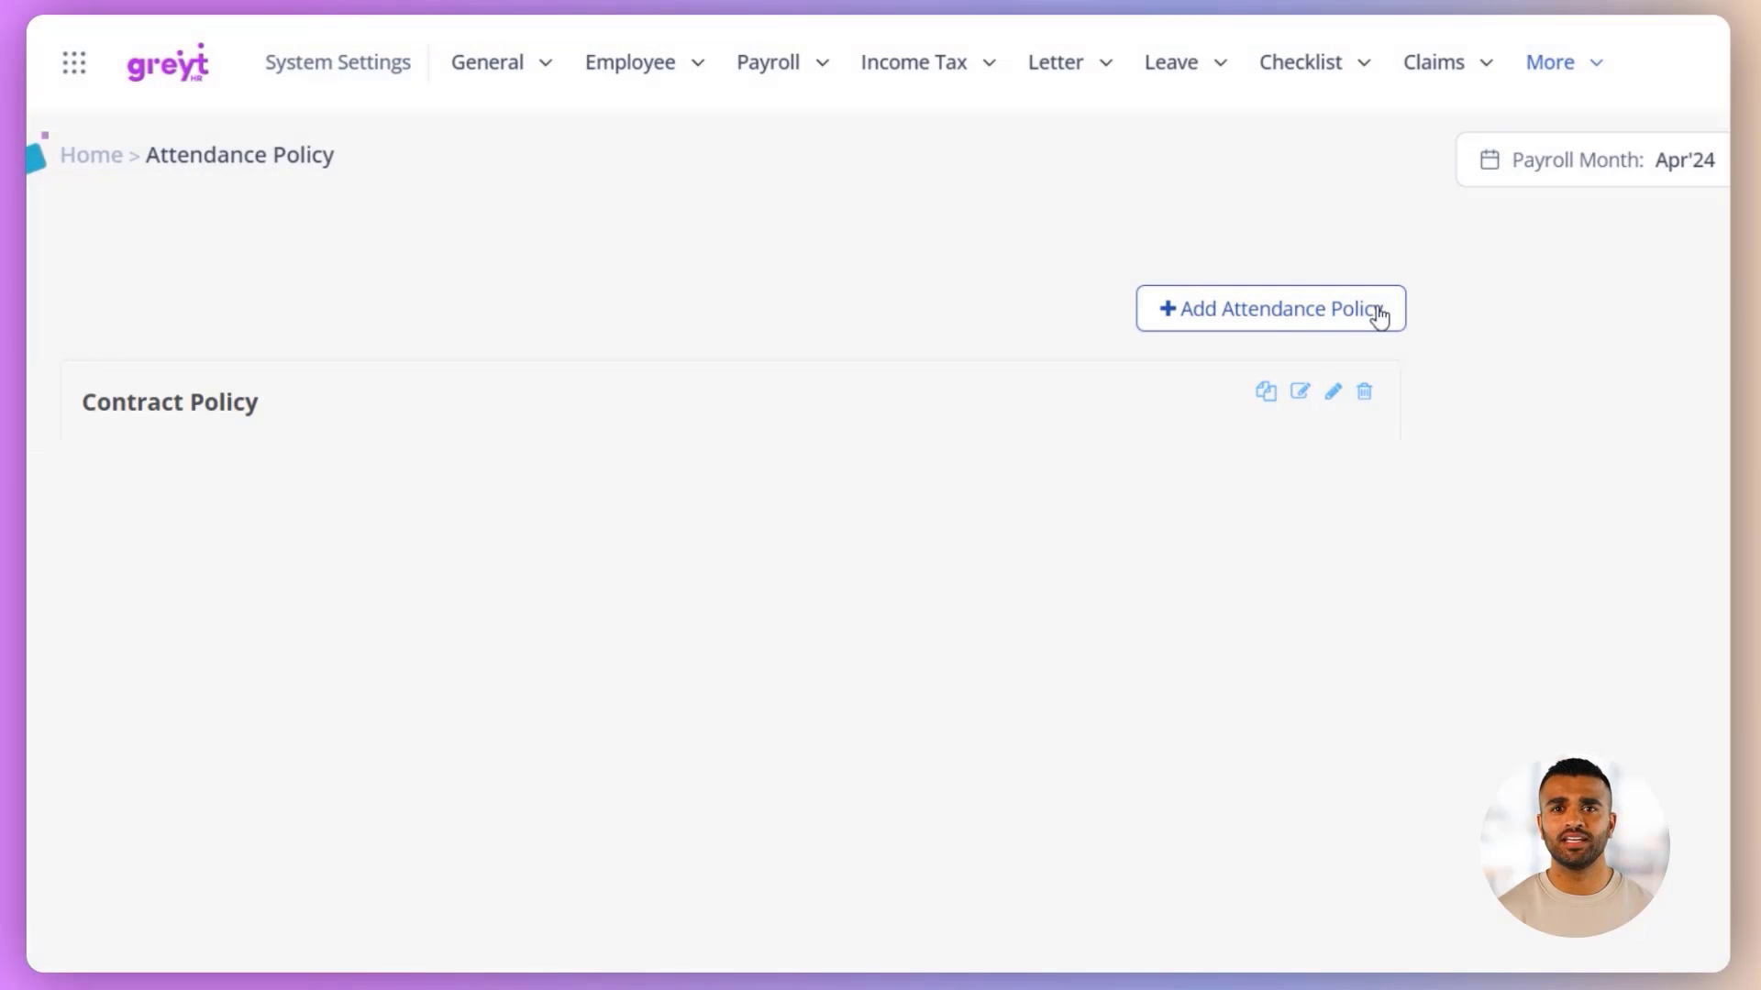
Add an attendance policy named Attendance Policy with the description "Attendance Policy" and Split Shift enabled, and save it
left_click(1379, 315)
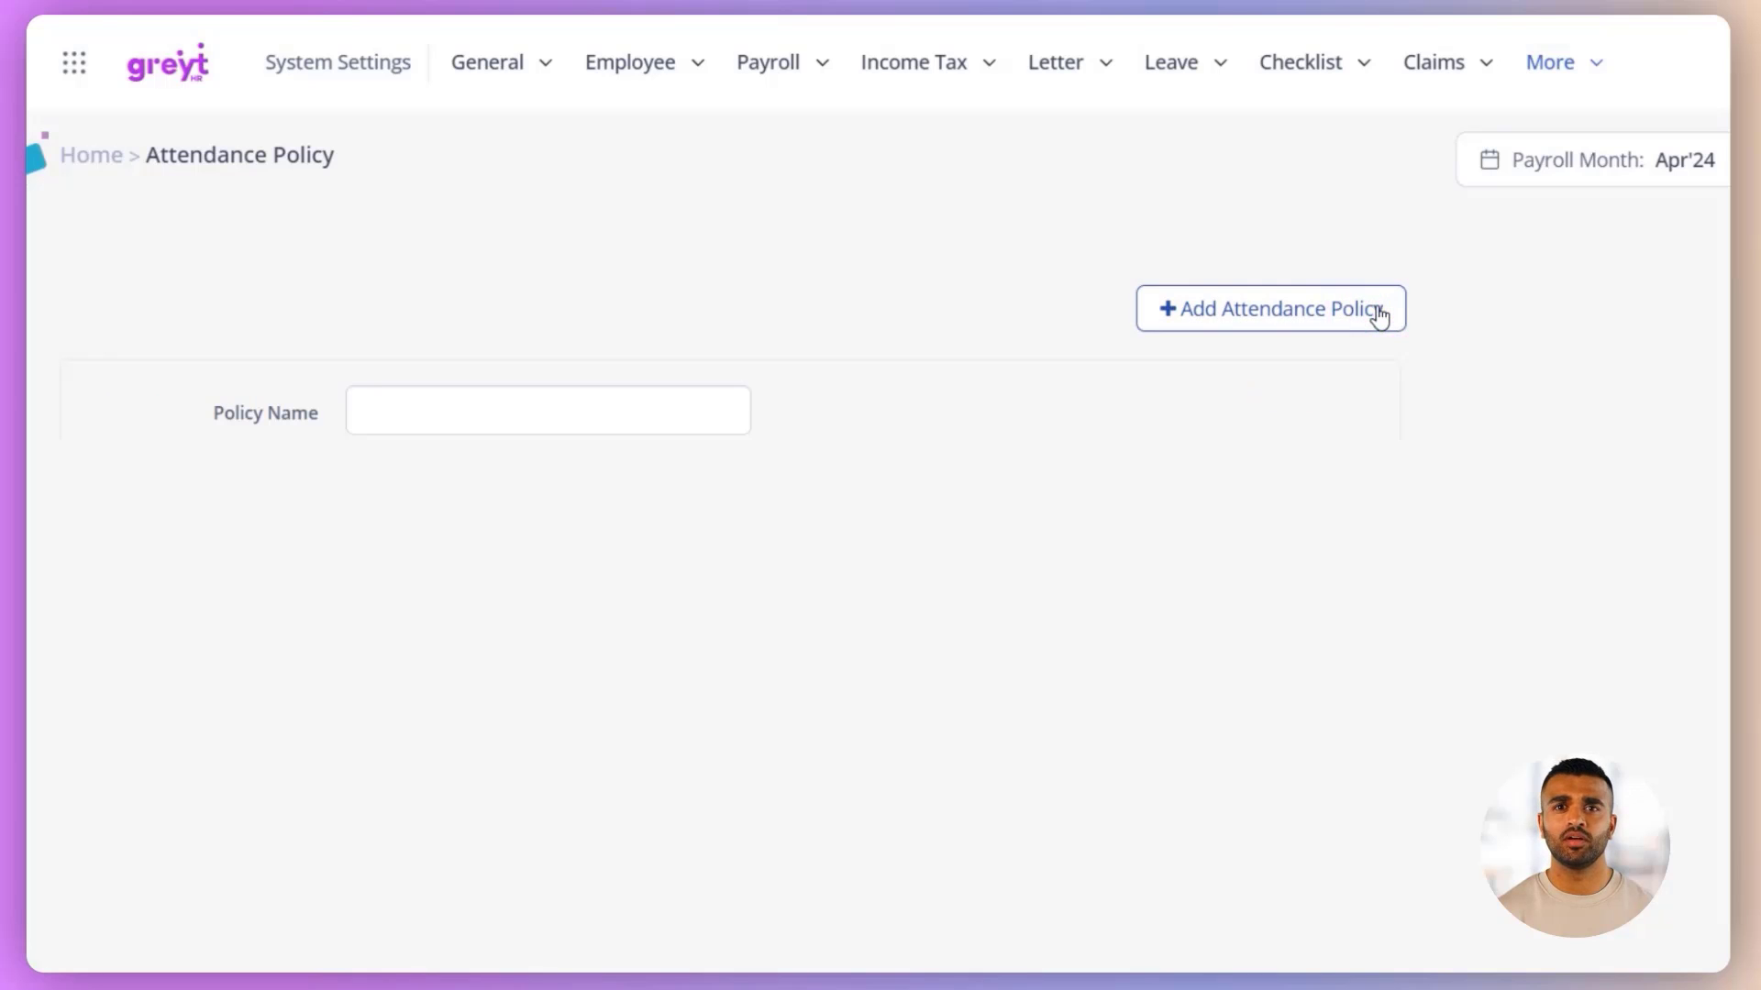
type("Attendance Policy")
left_click(408, 472)
type("Attendance Policy")
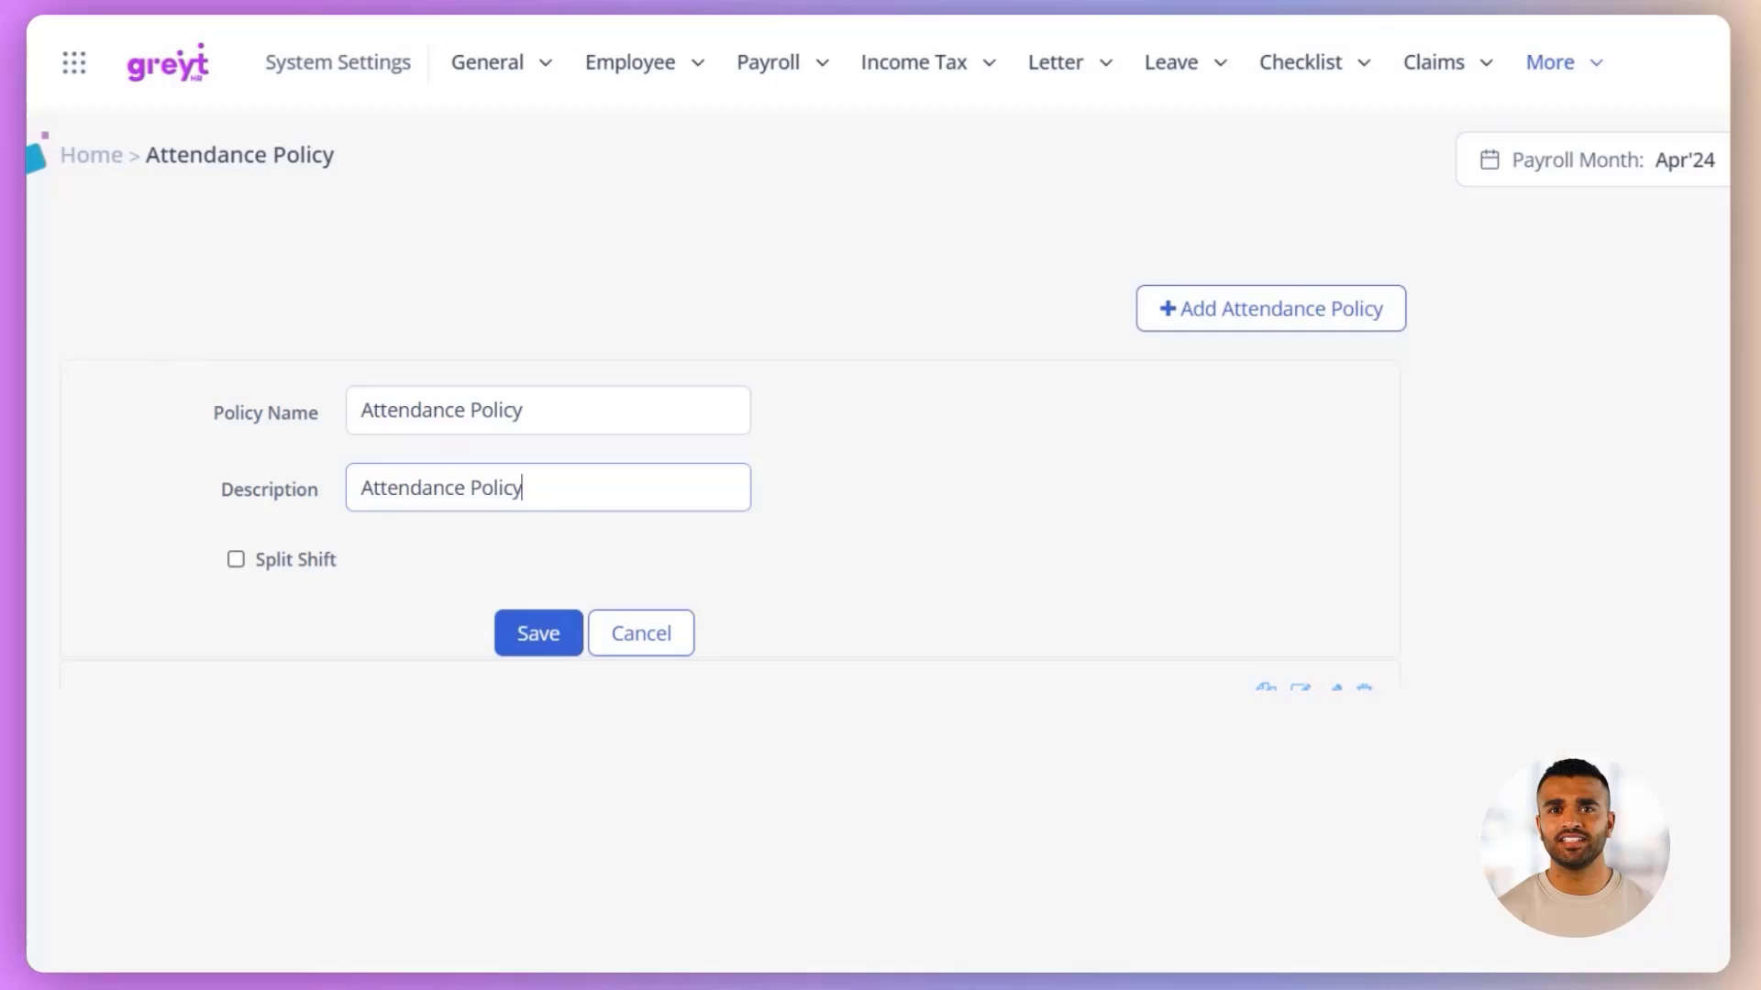
left_click(236, 561)
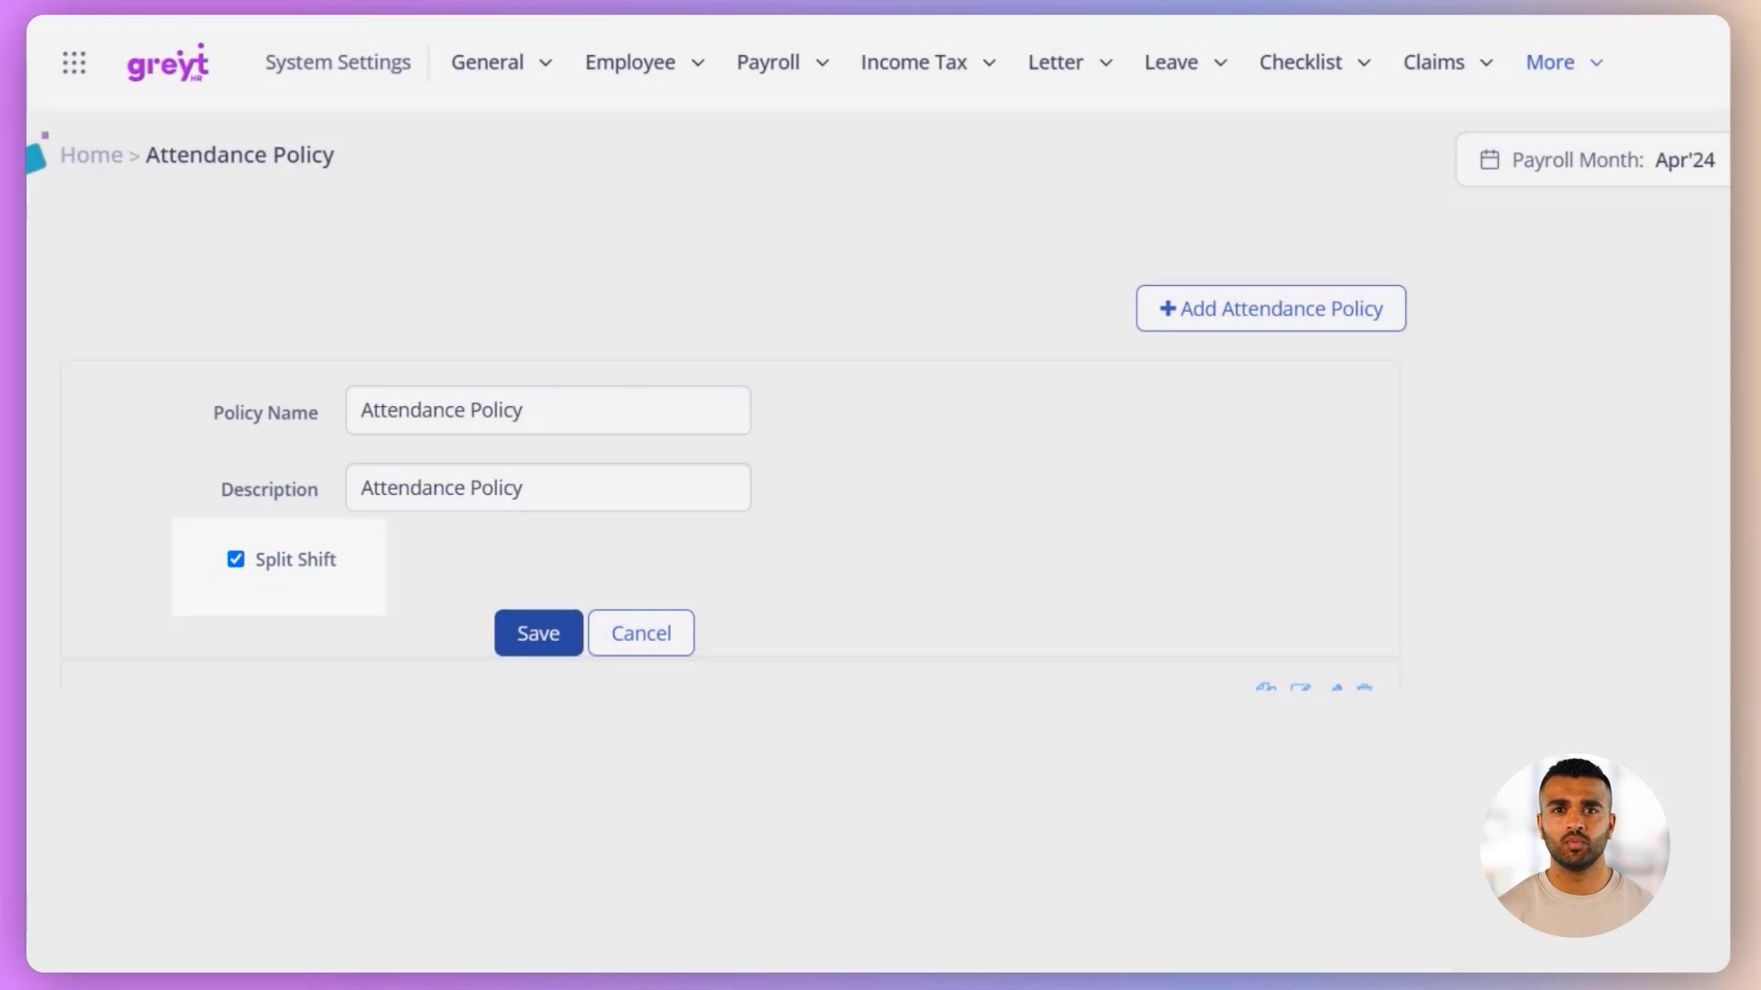
left_click(507, 633)
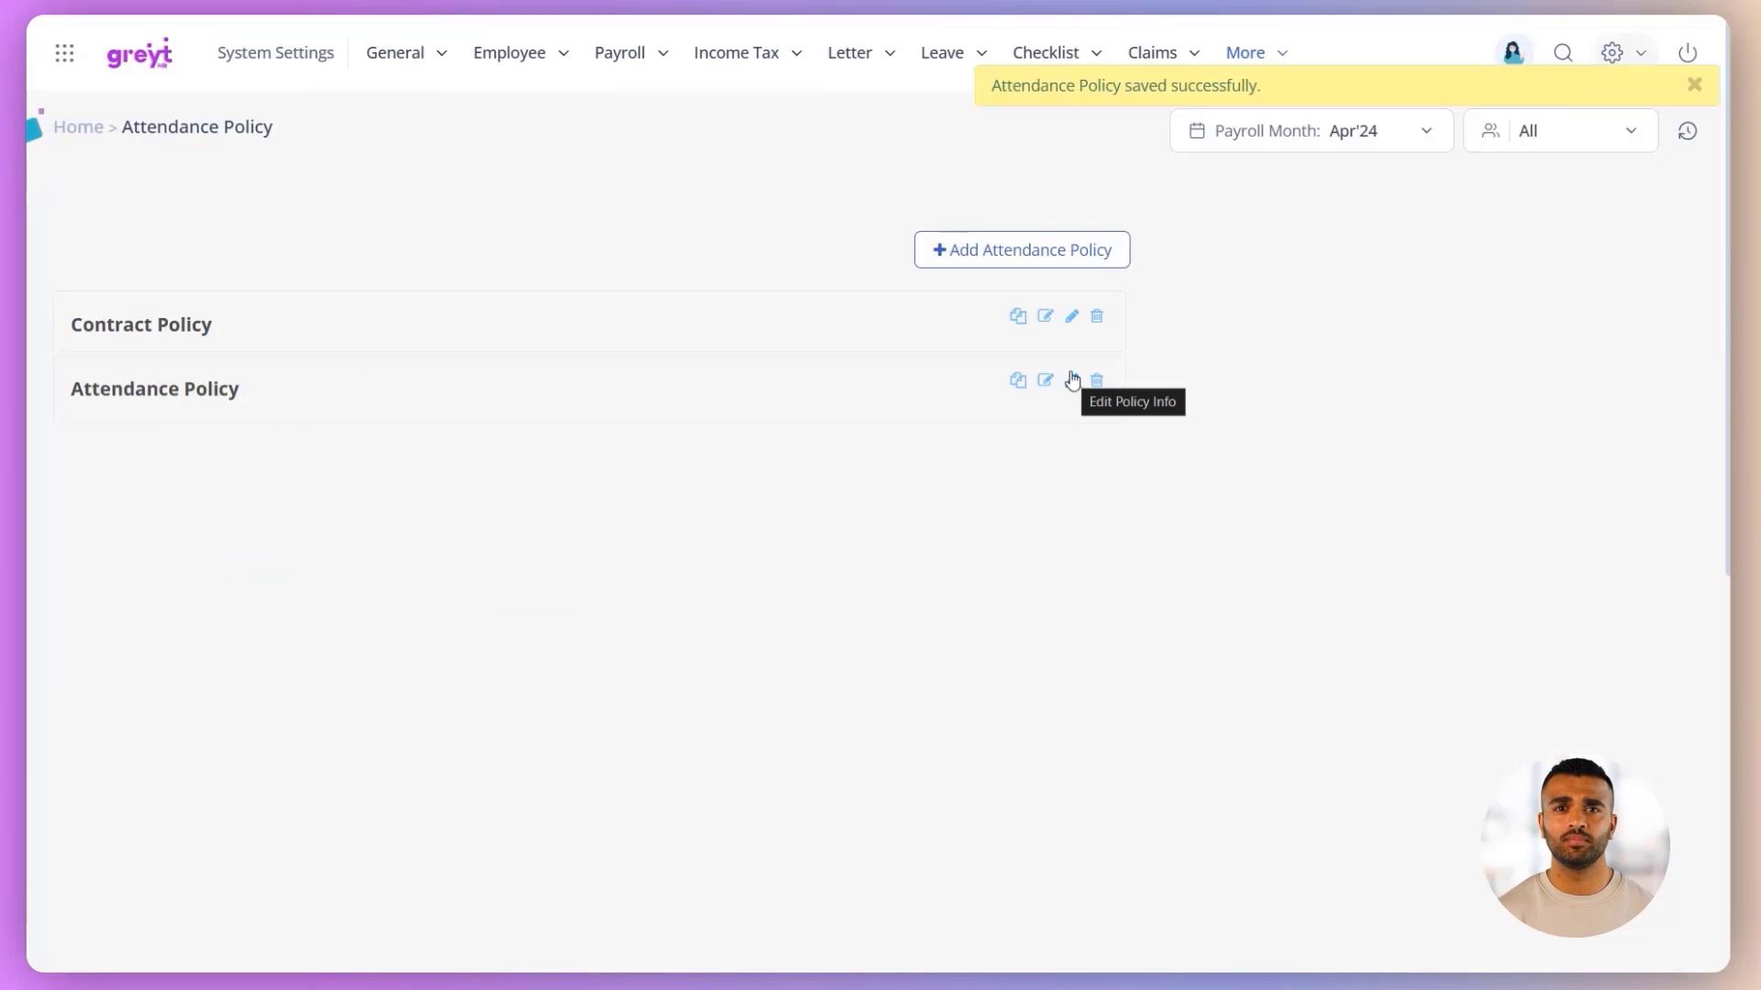
Enable the In-Time Criteria, Out-Time Criteria, Late In and Early Out penalty rules for Attendance Policy and show the selected rules
left_click(1072, 378)
left_click(1072, 376)
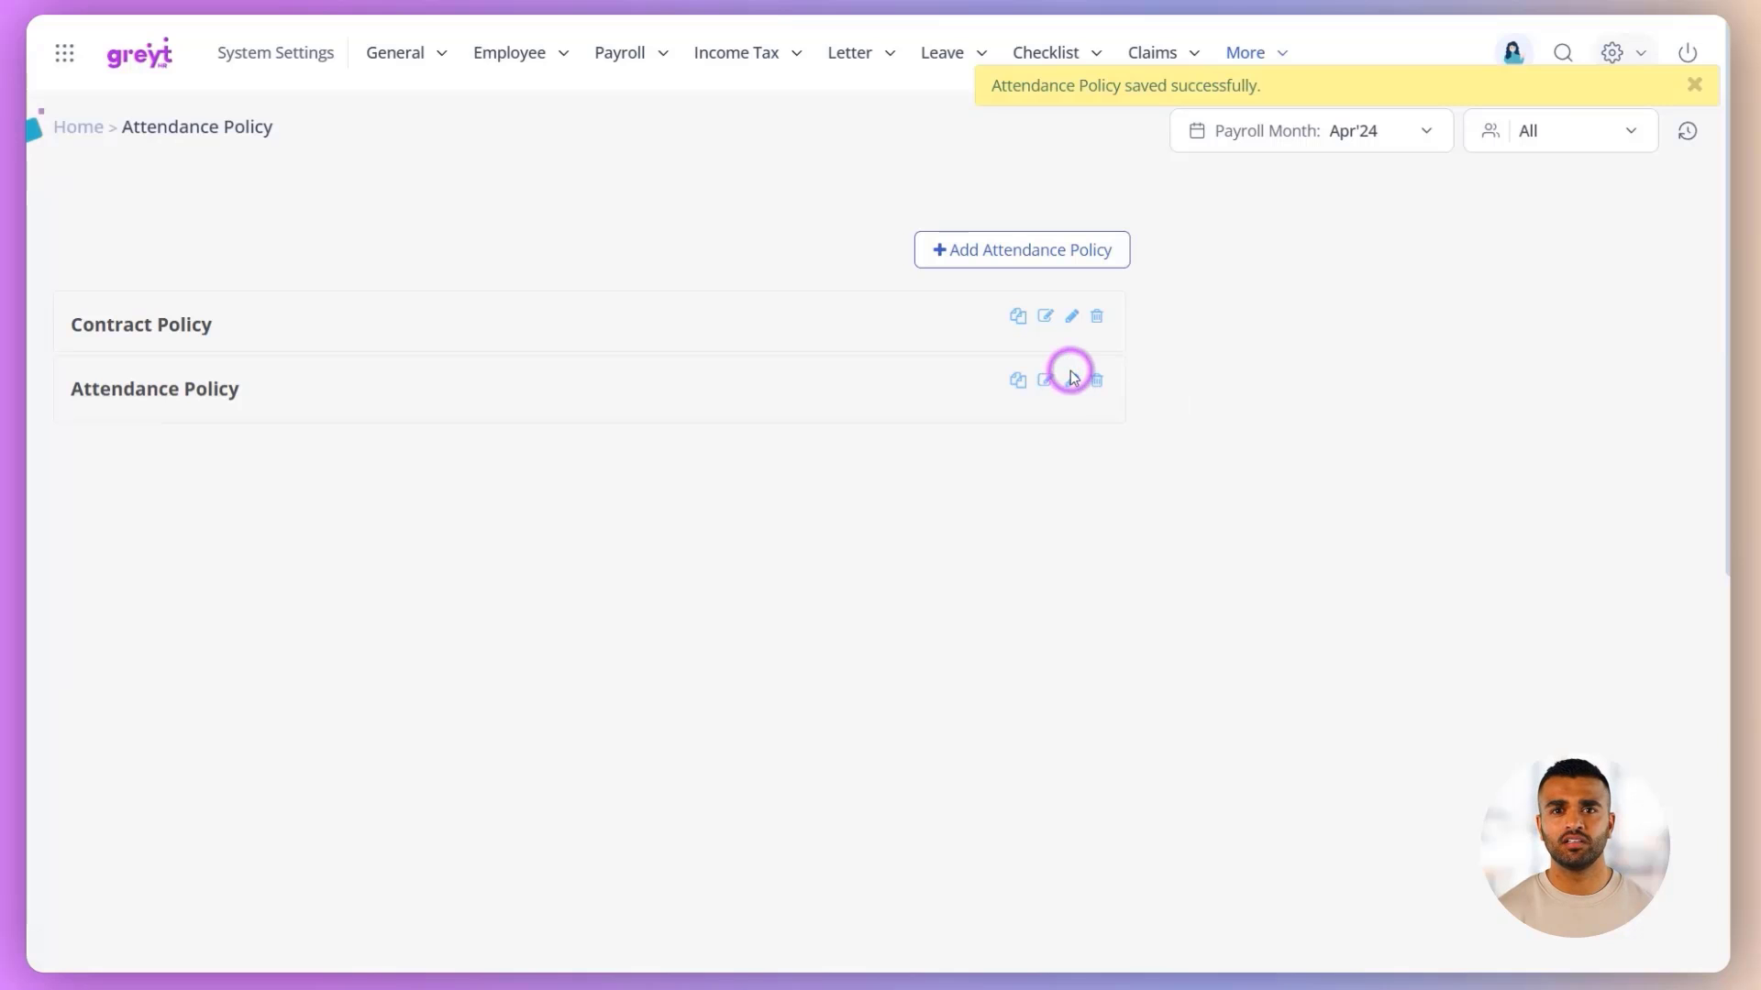
left_click(237, 250)
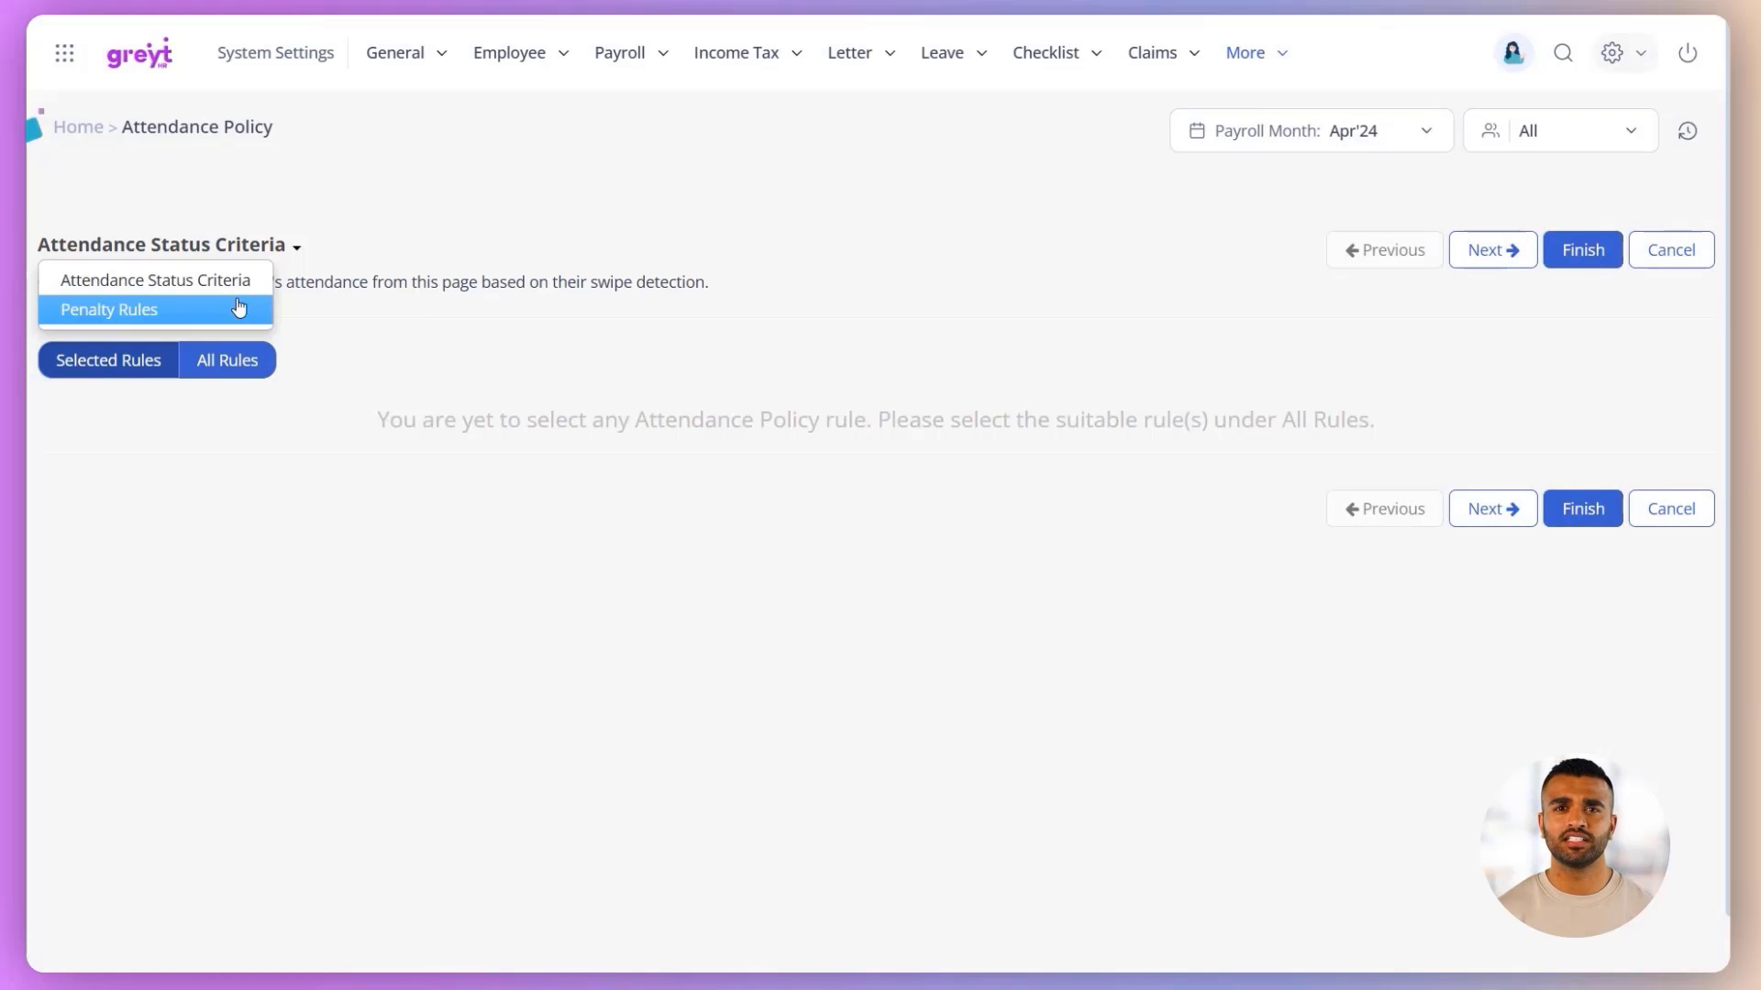
left_click(239, 309)
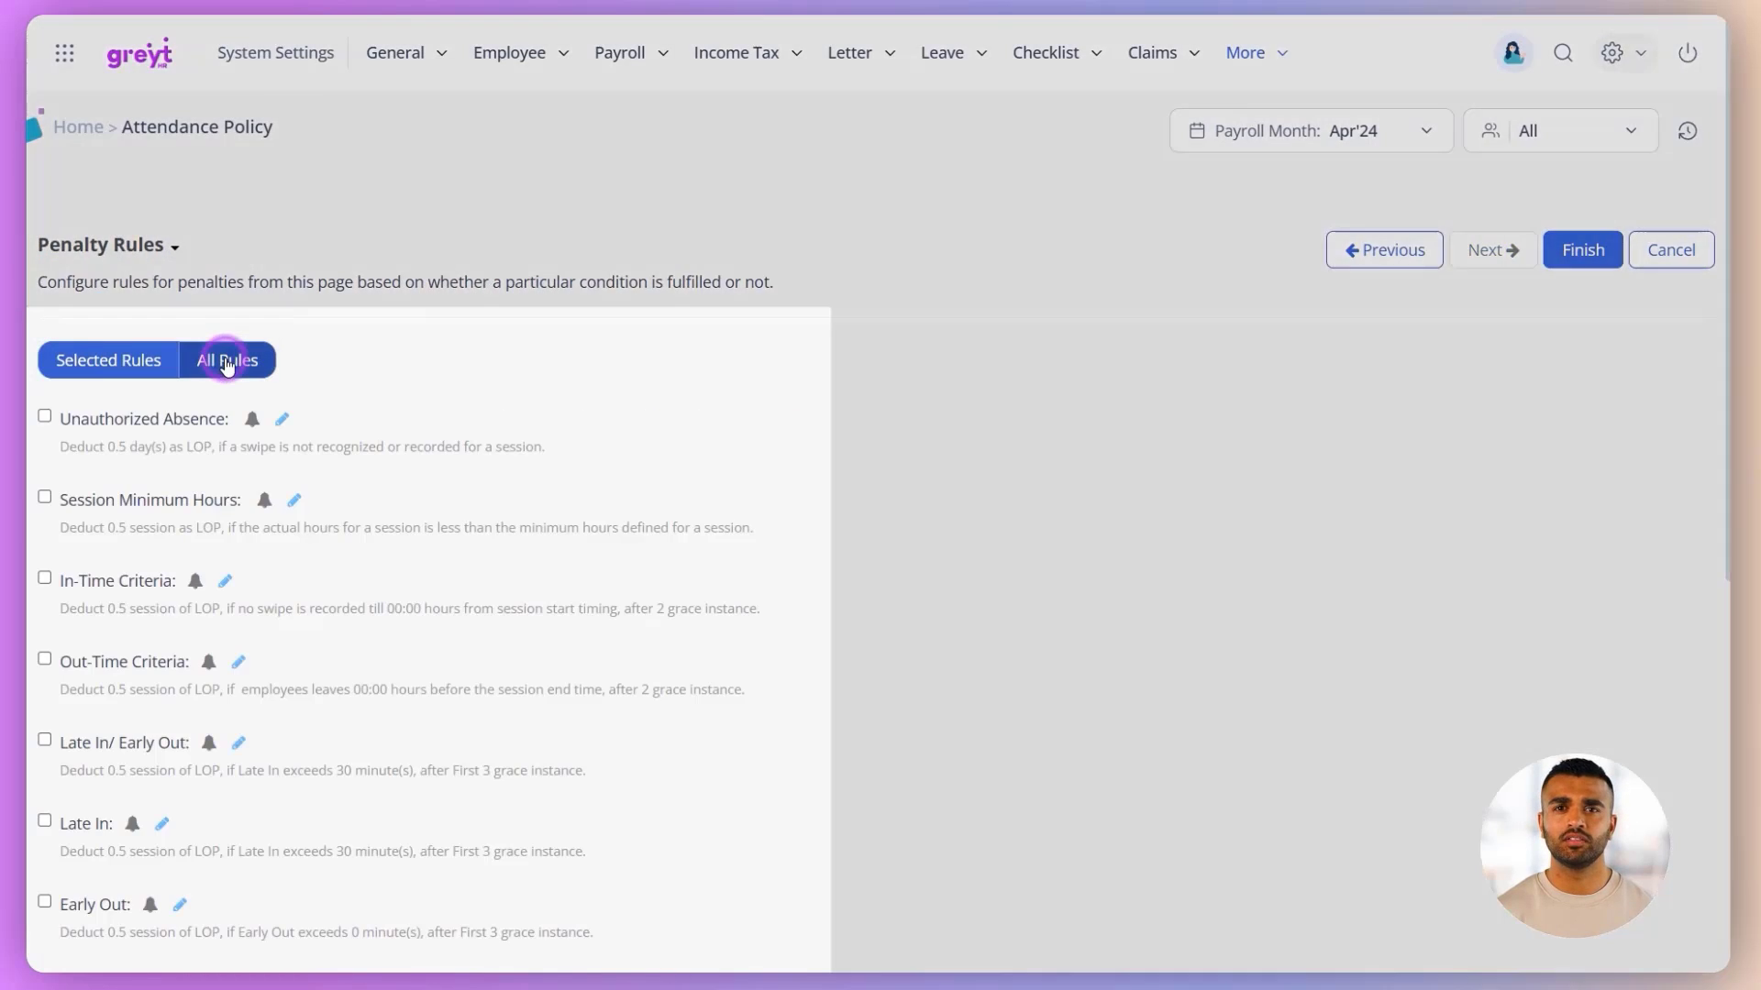
left_click(44, 577)
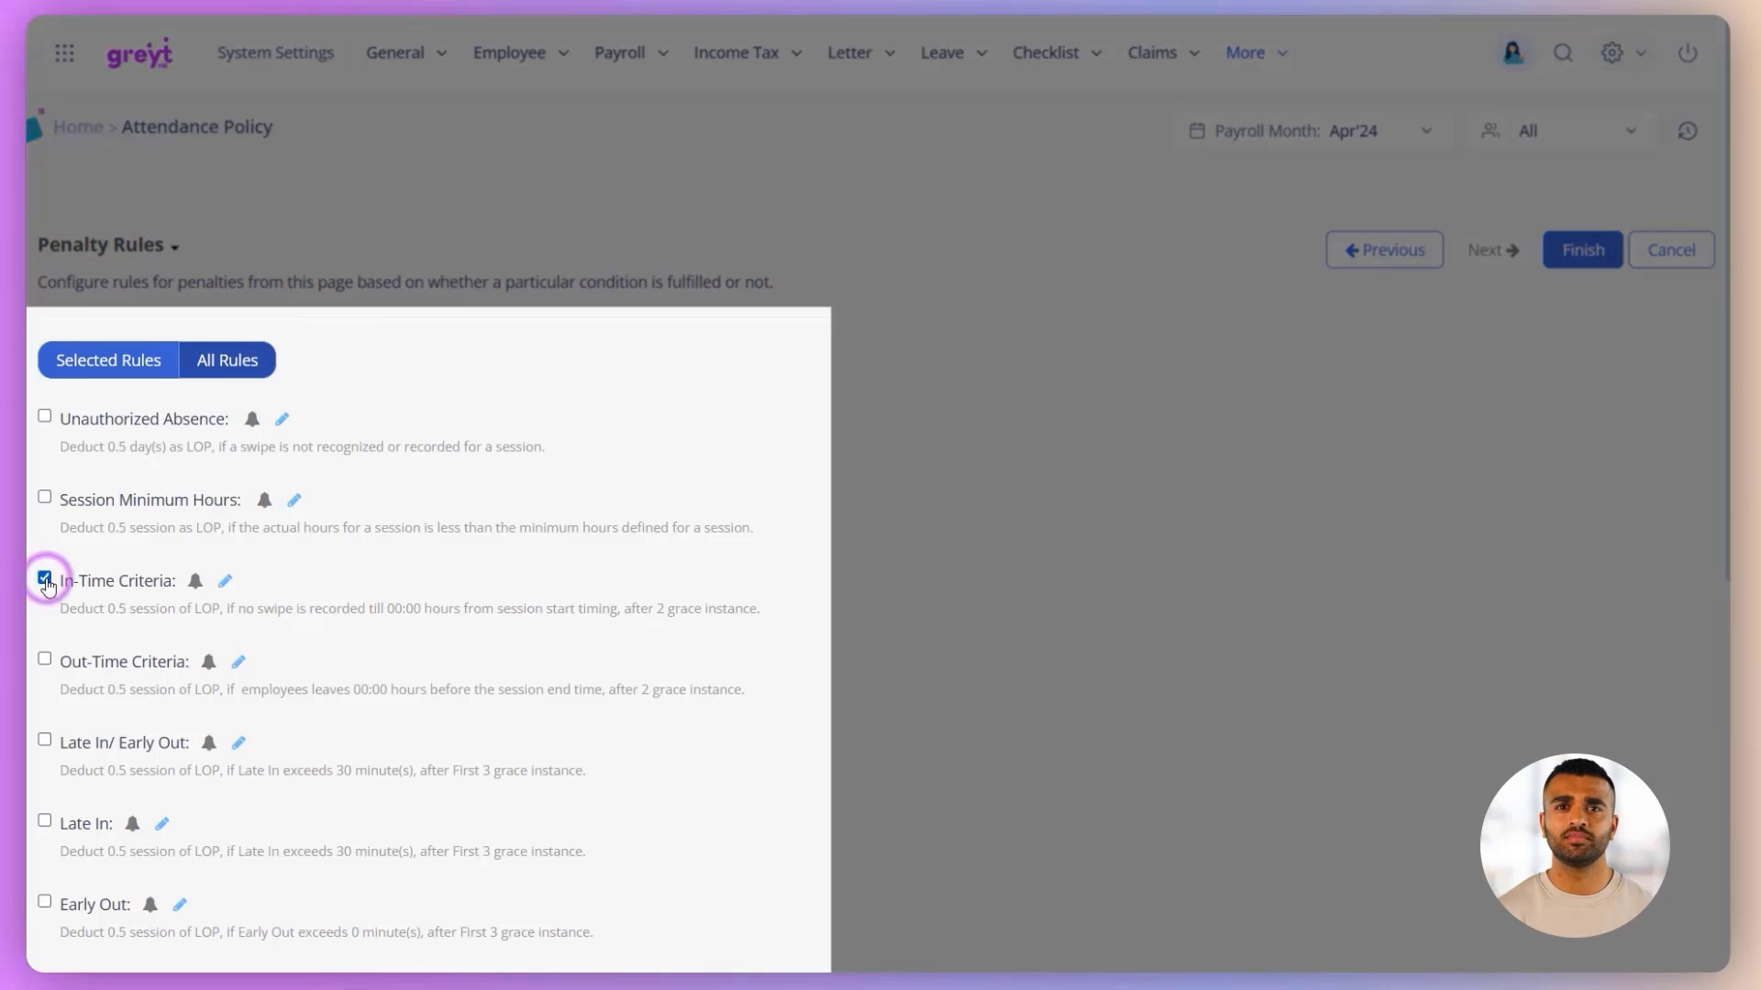
left_click(44, 660)
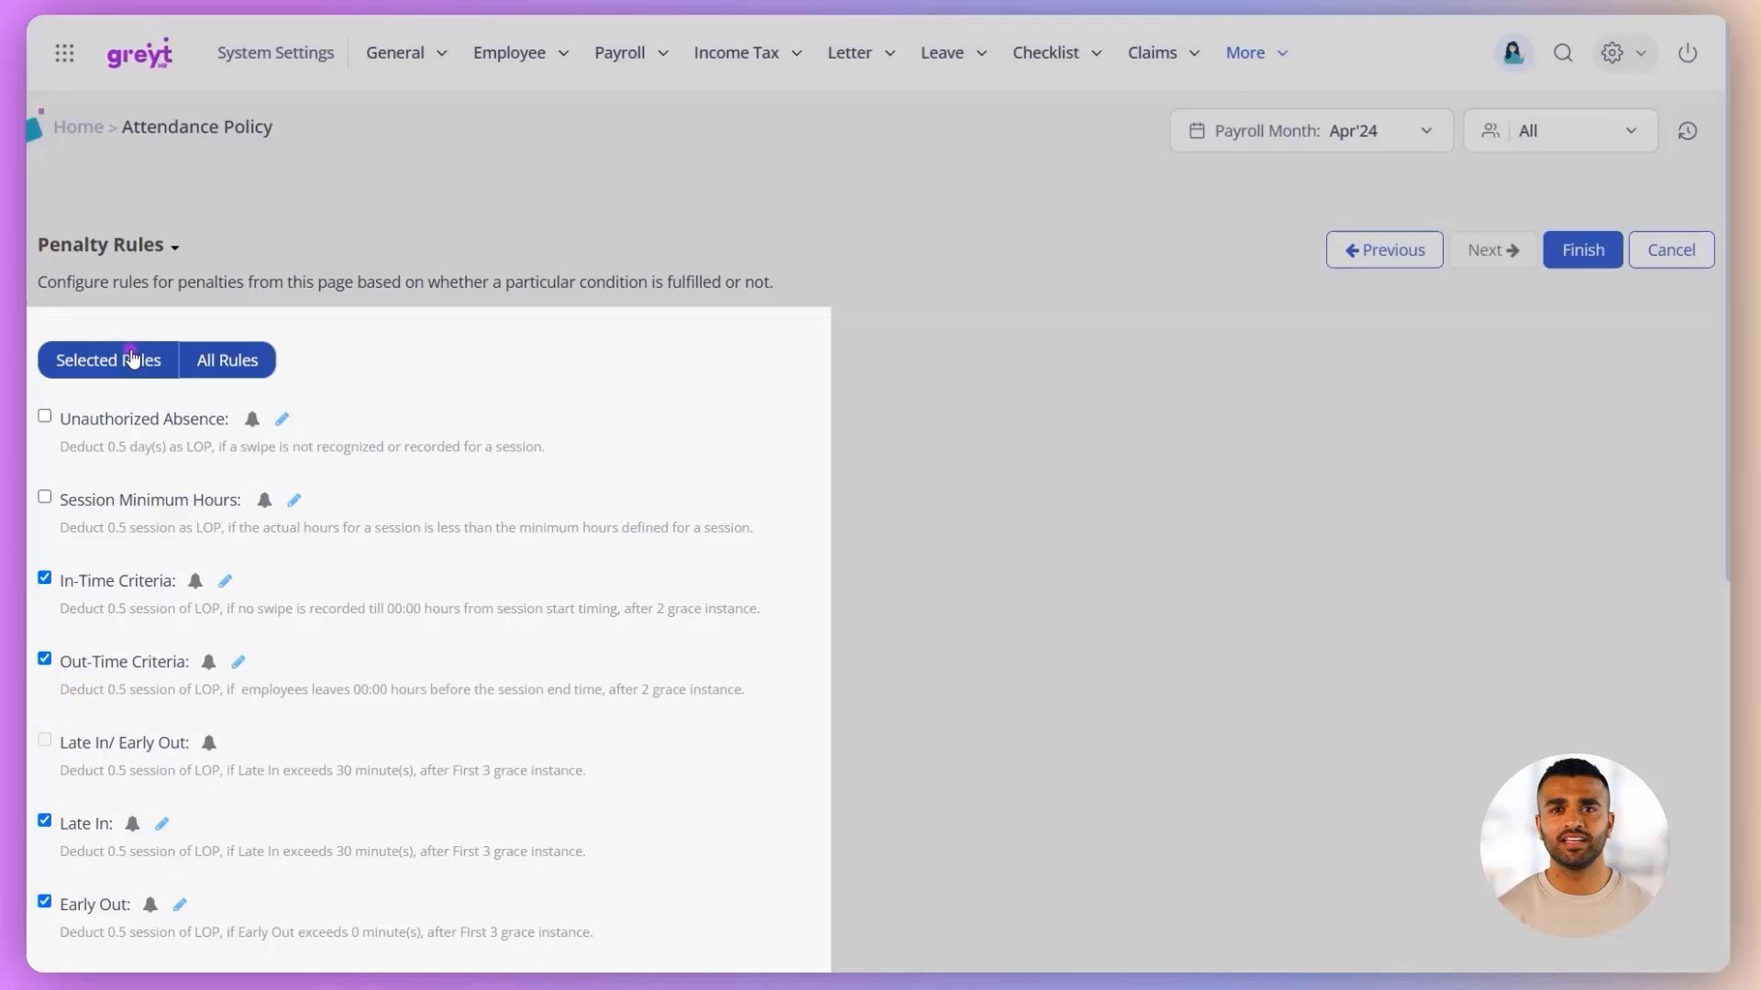
left_click(133, 360)
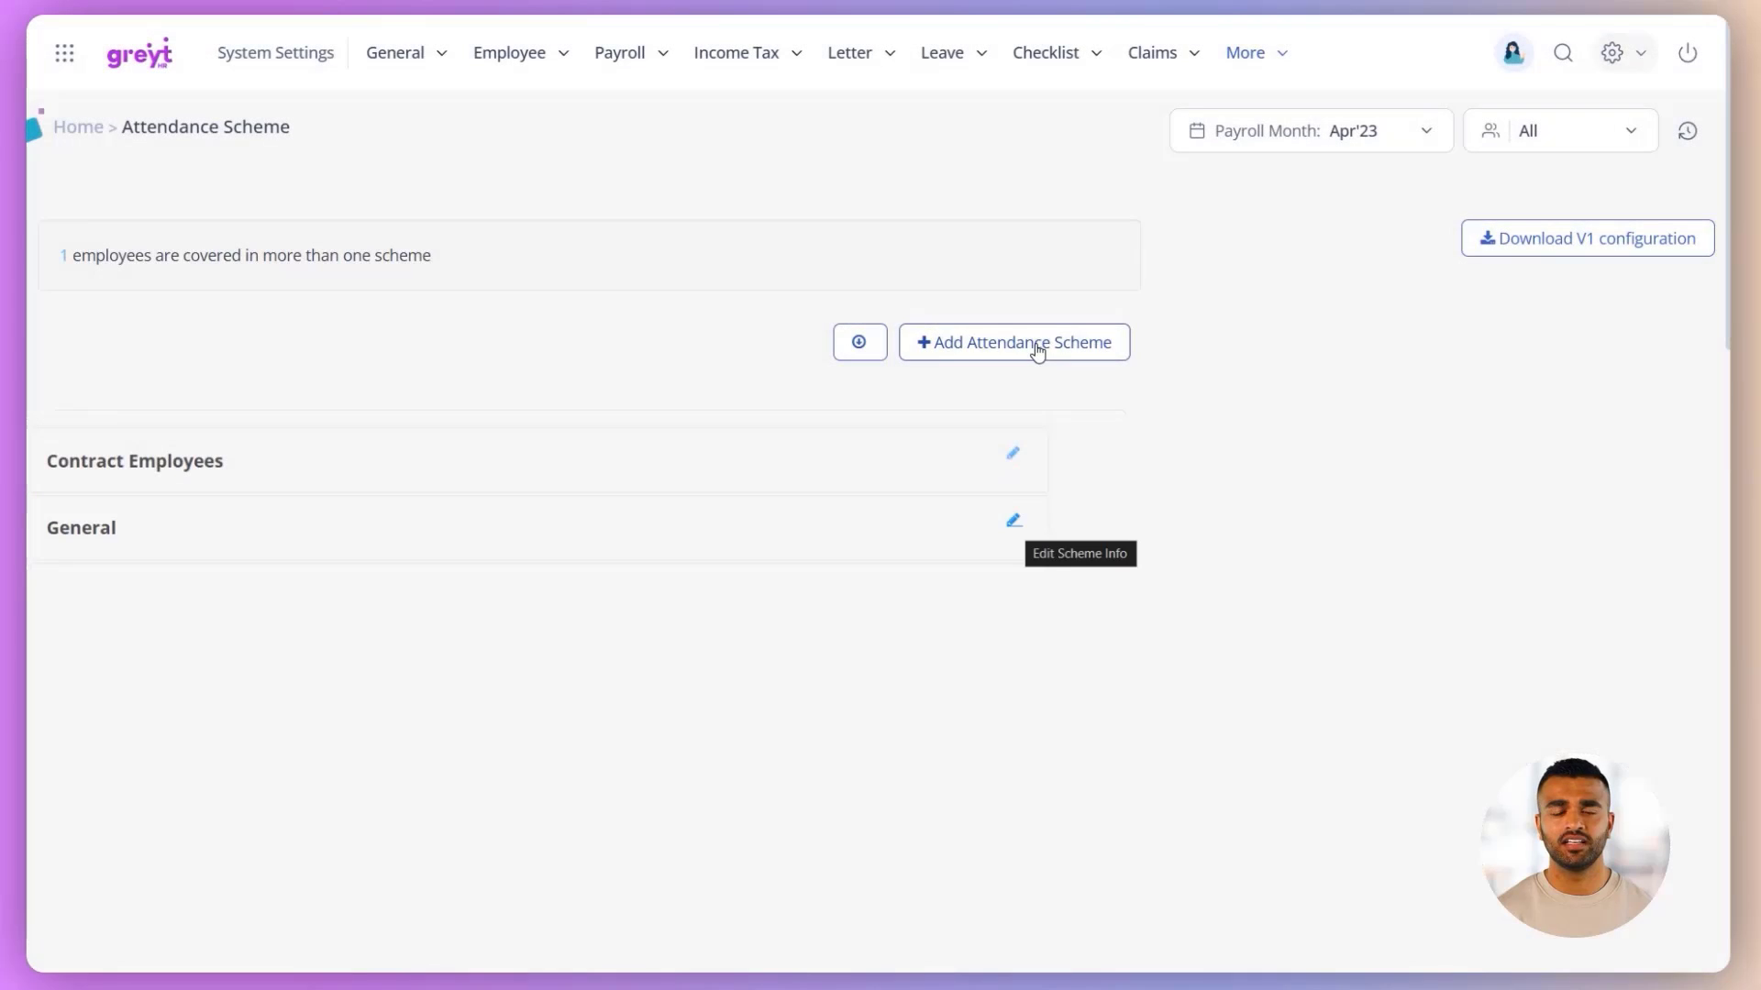
Start adding a new attendance scheme
left_click(1037, 351)
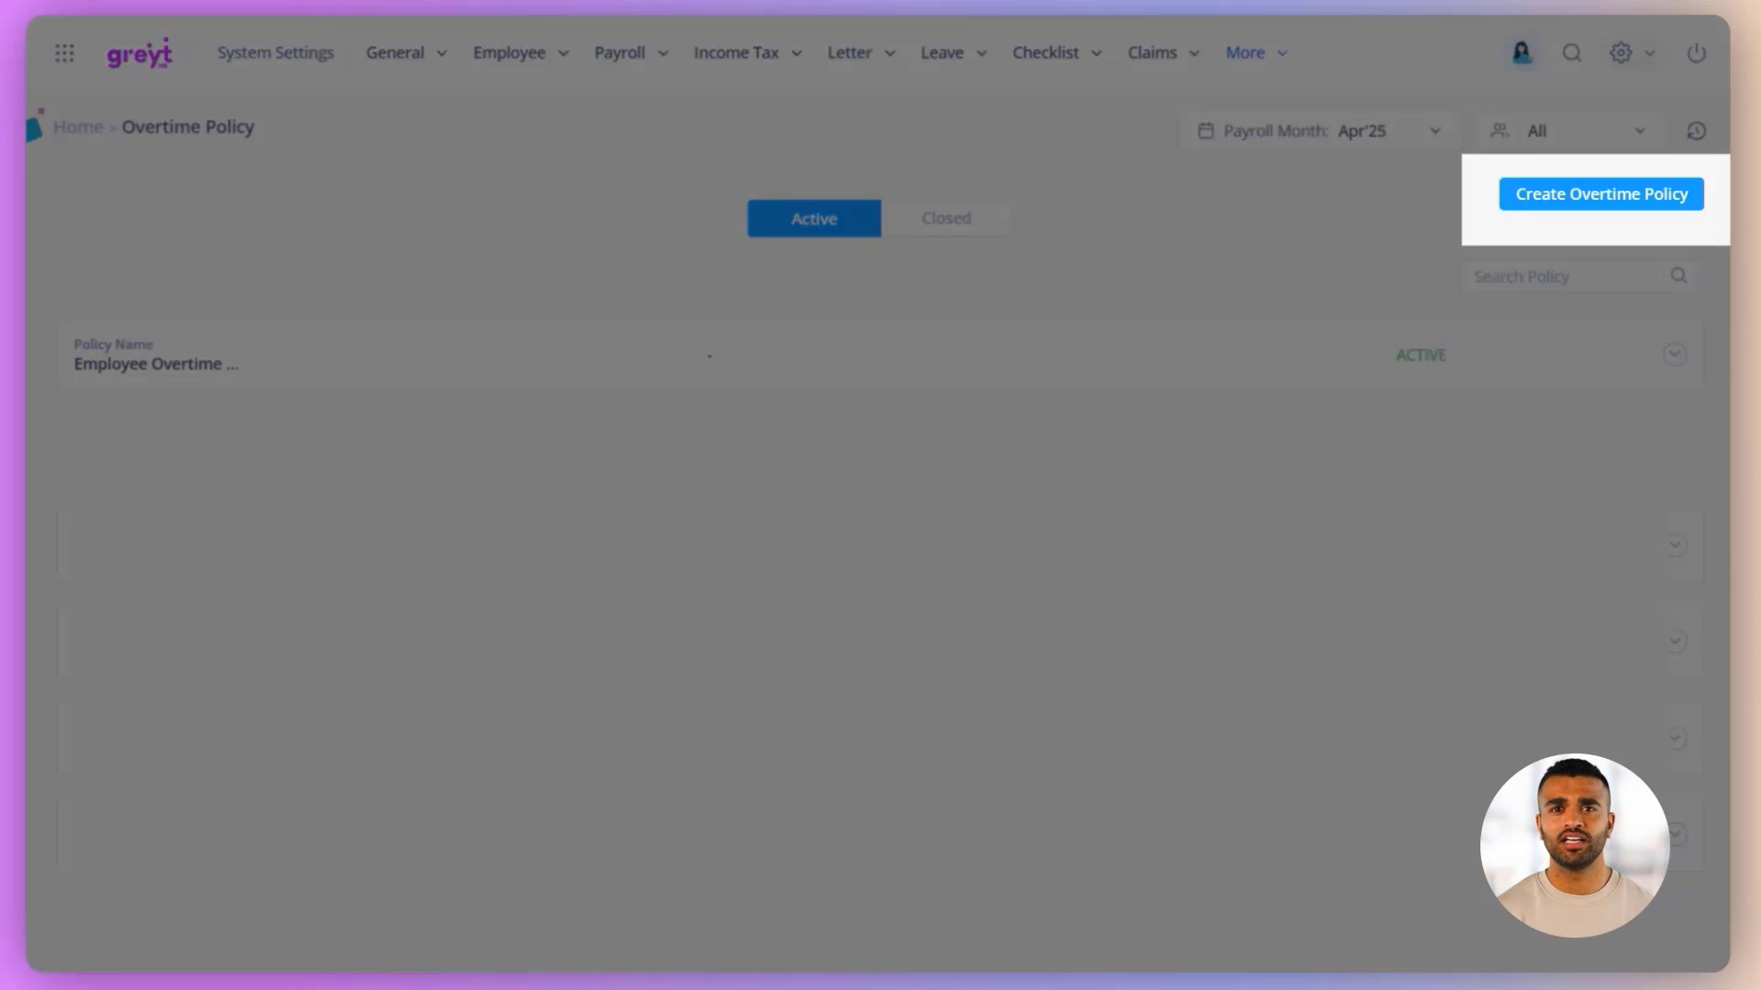
Create and save an overtime policy named Standard Overtime, describing full-time eligibility beyond 9 hours daily or 48 weekly, mandatory manager approval and 1.5x payout
left_click(1544, 202)
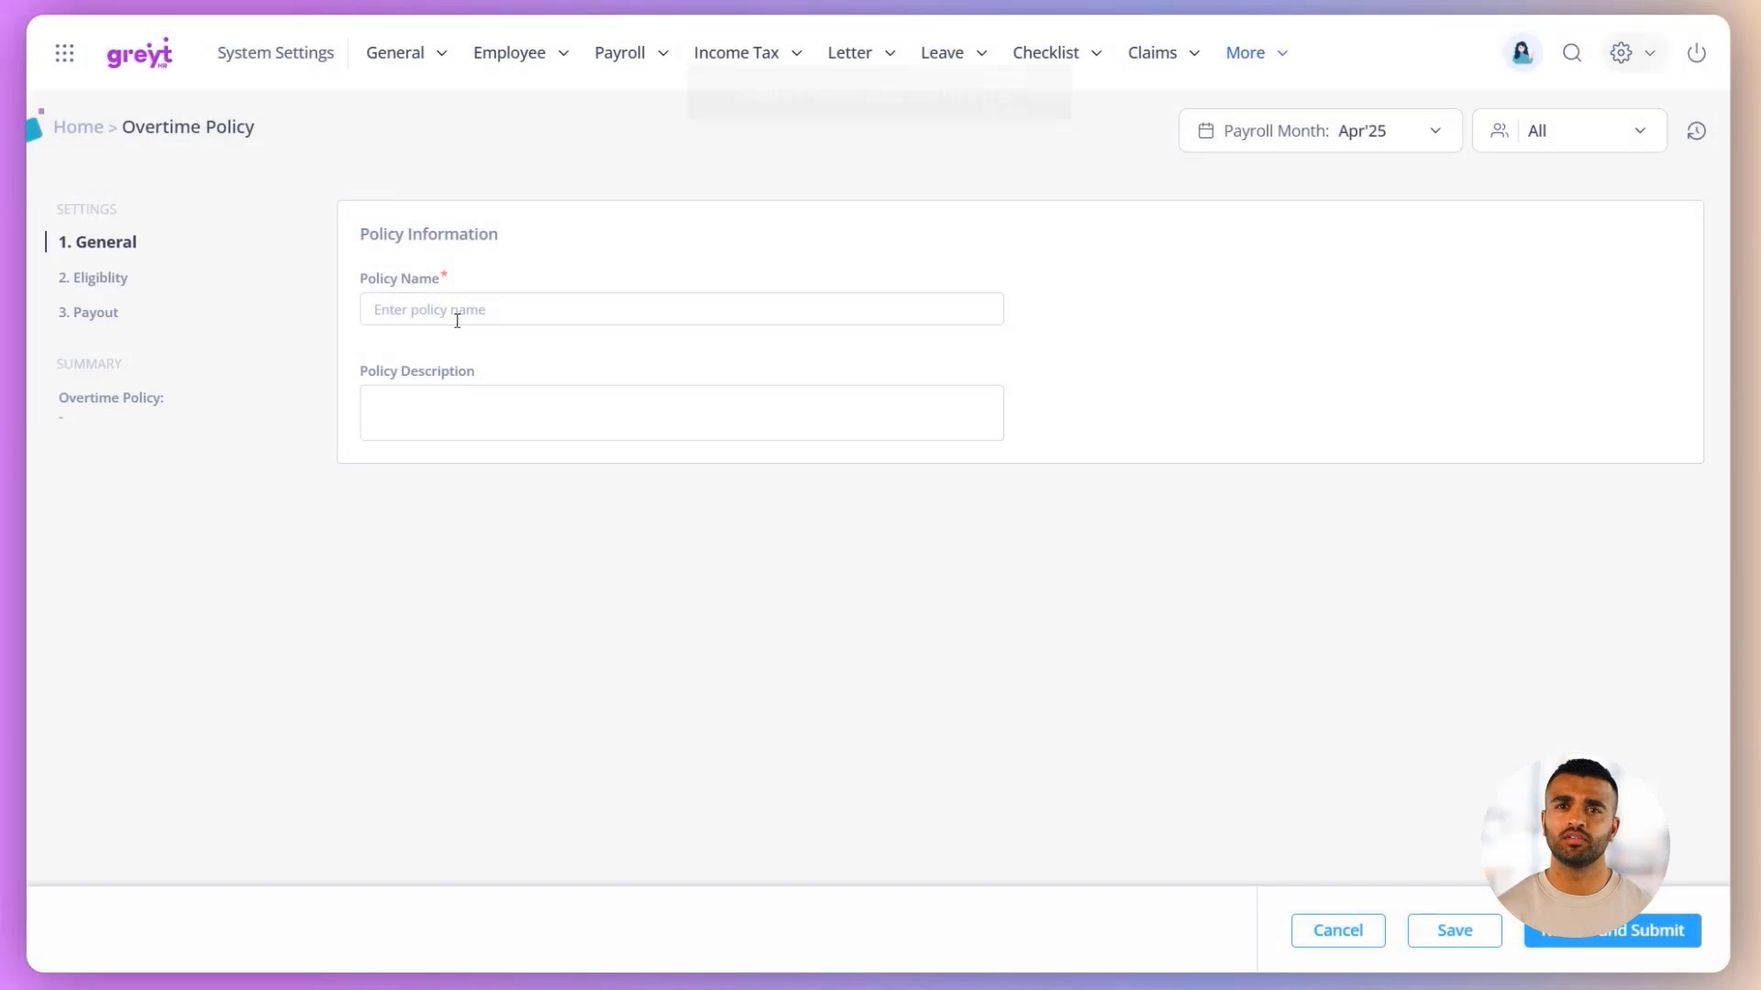
left_click(457, 320)
type("Standard Overtime")
left_click(425, 393)
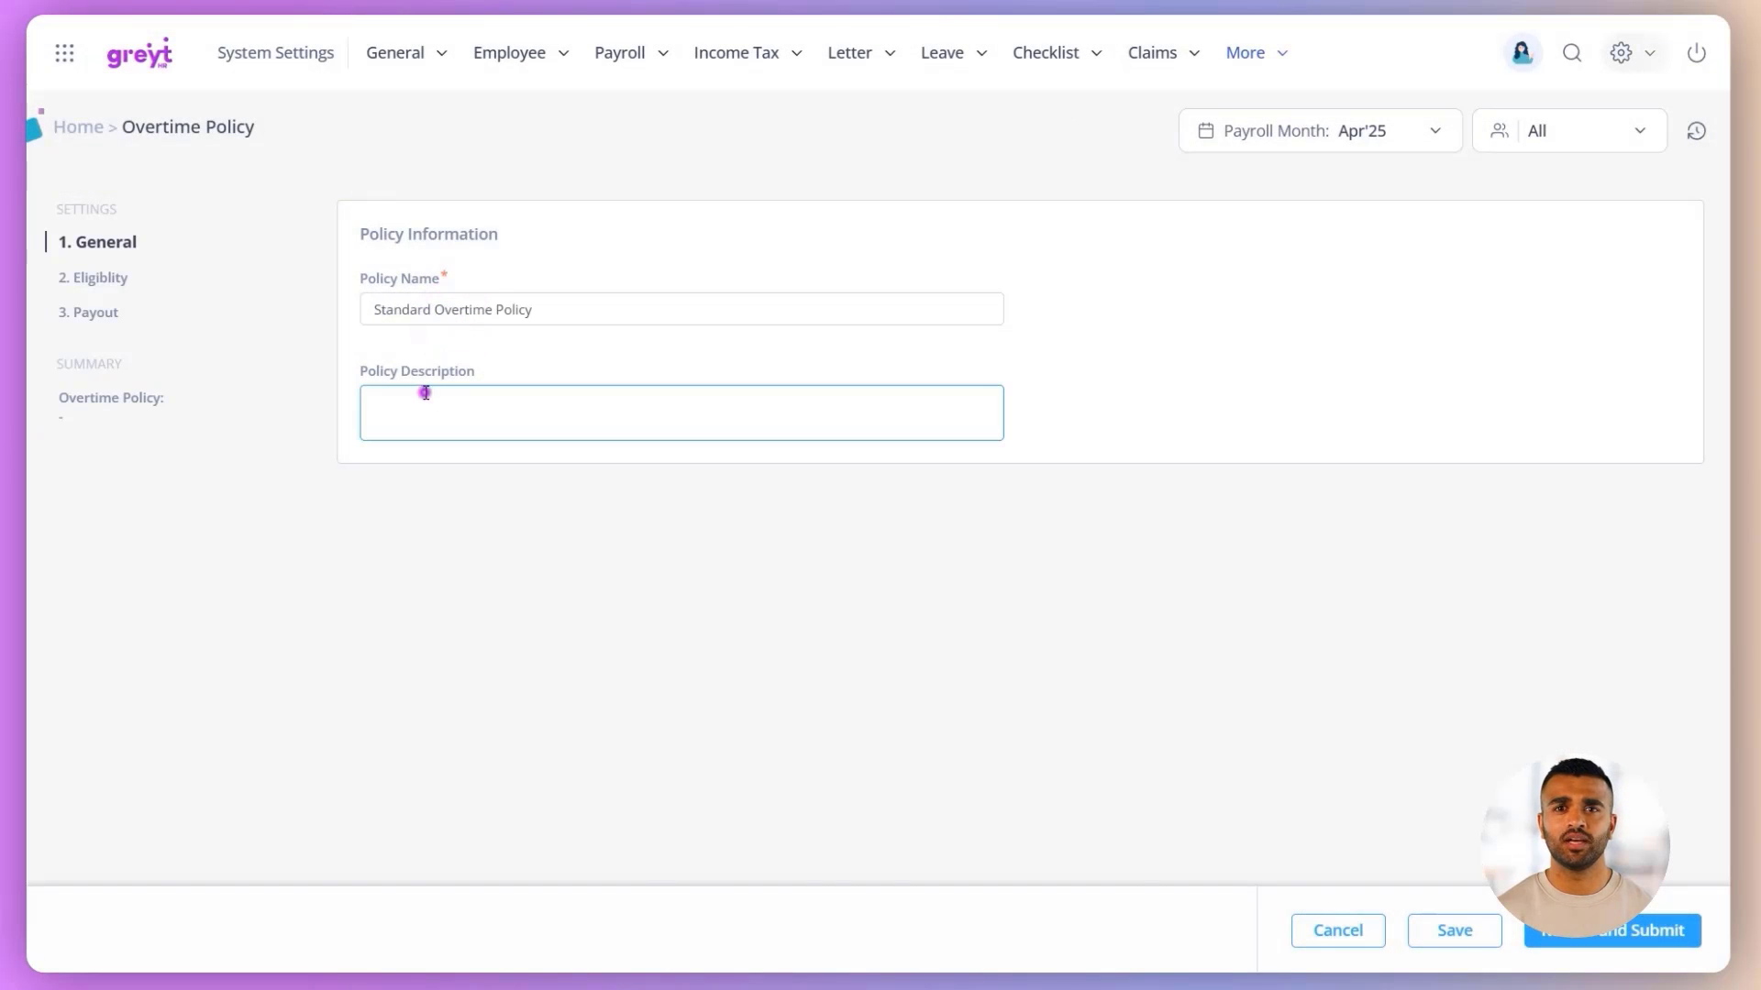
type("This policy governs overtime for all full-time employees. Overtime is calculated on a daily basis for work hours exceeding 9 hours per day or 48 hours per week. Prior manager approval is mandatory for overtime claims. The payout will be done at 1.5x the base hourly wage.")
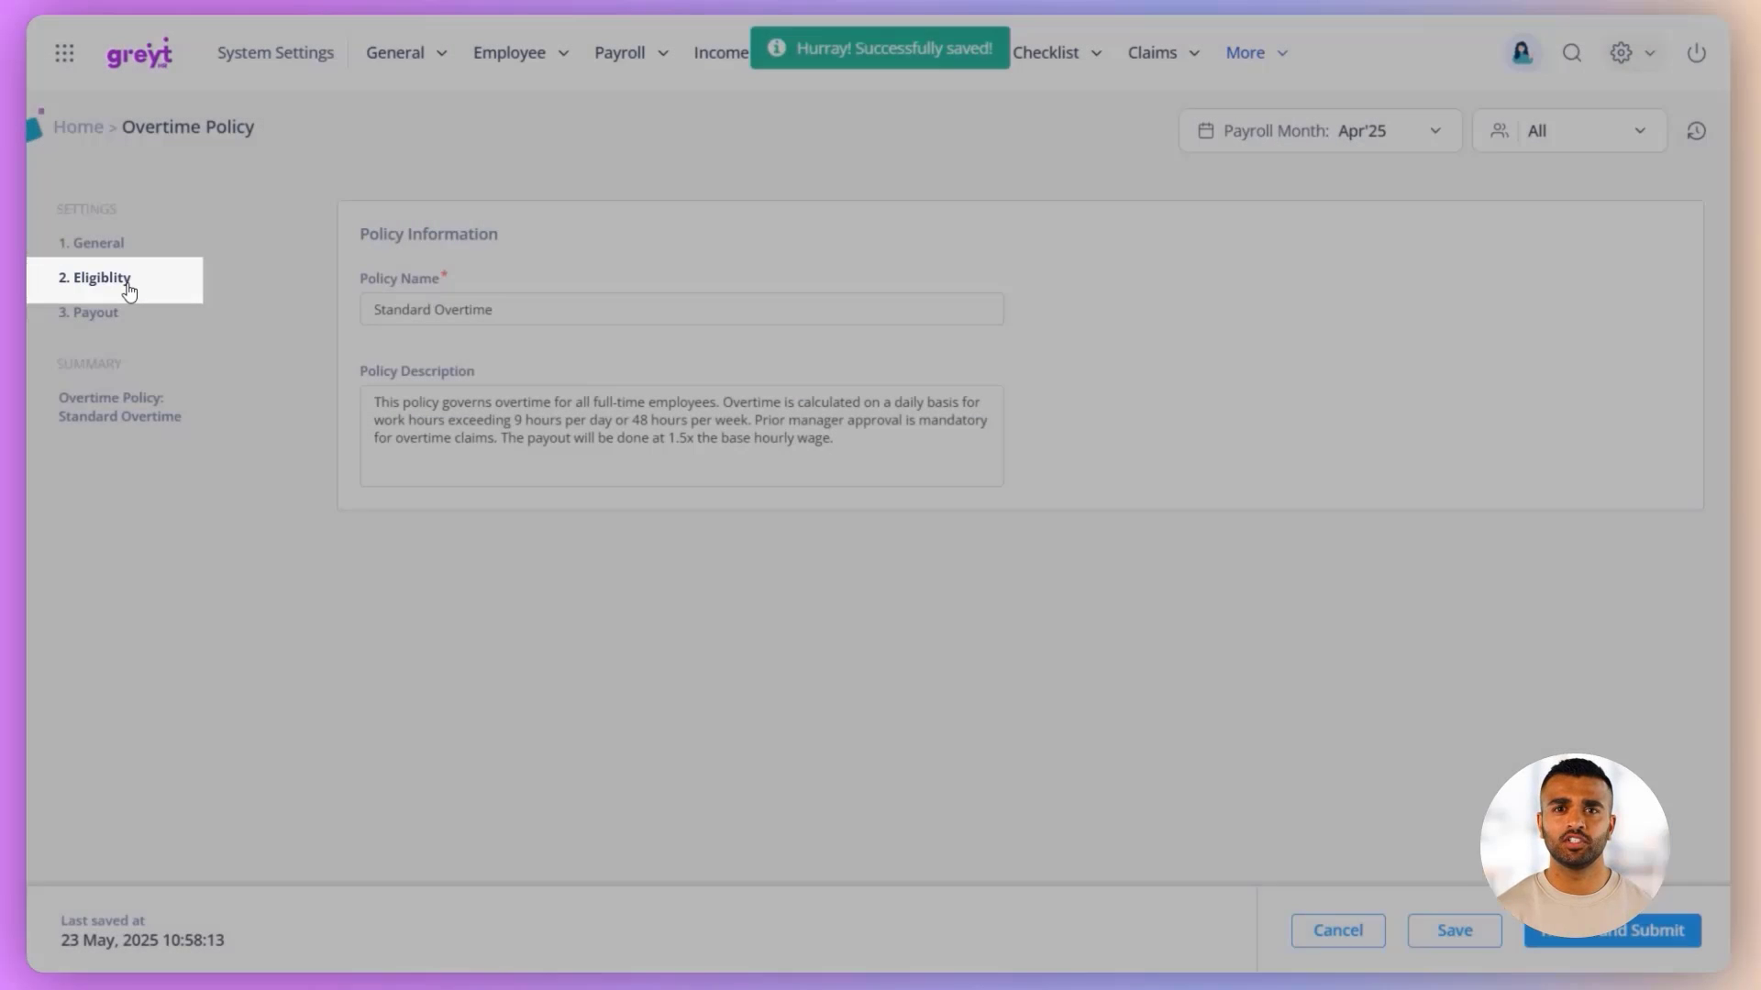
Set eligibility break hours to 00:30 for Regular Day and Off Day, and maximum overtime to 02:00 daily, 10:00 weekly, 60:00 monthly and 100:00 quarterly
left_click(126, 281)
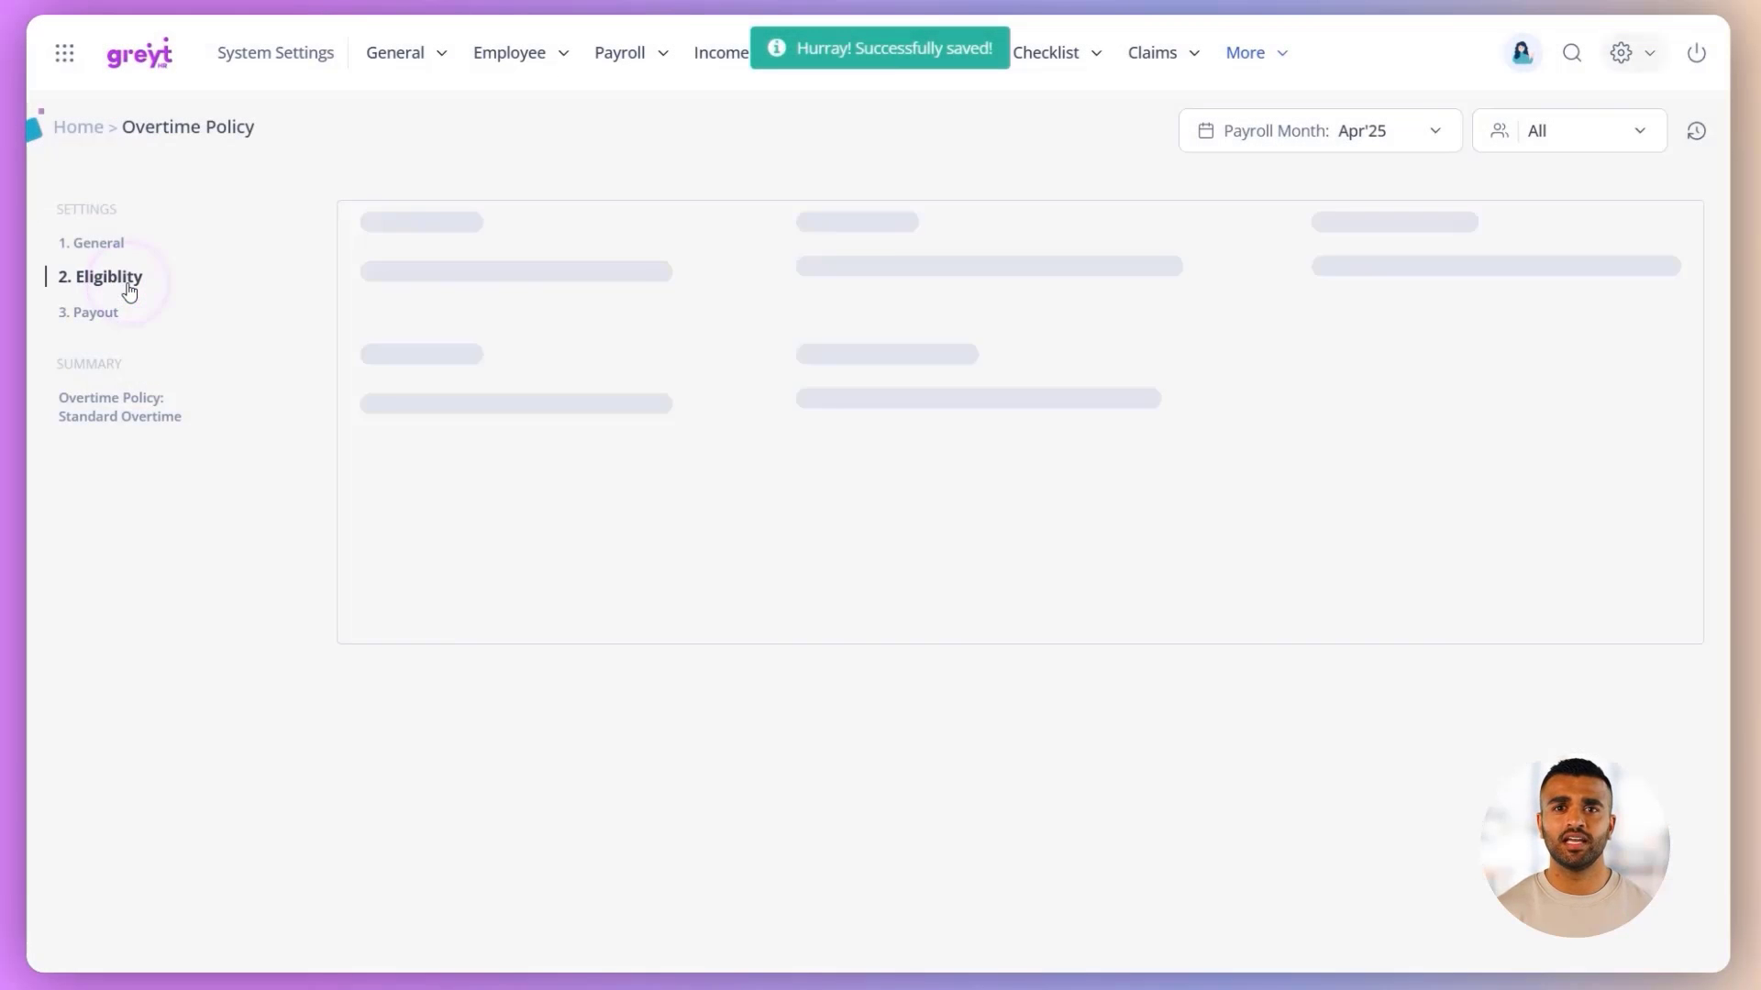
left_click(583, 314)
type("30")
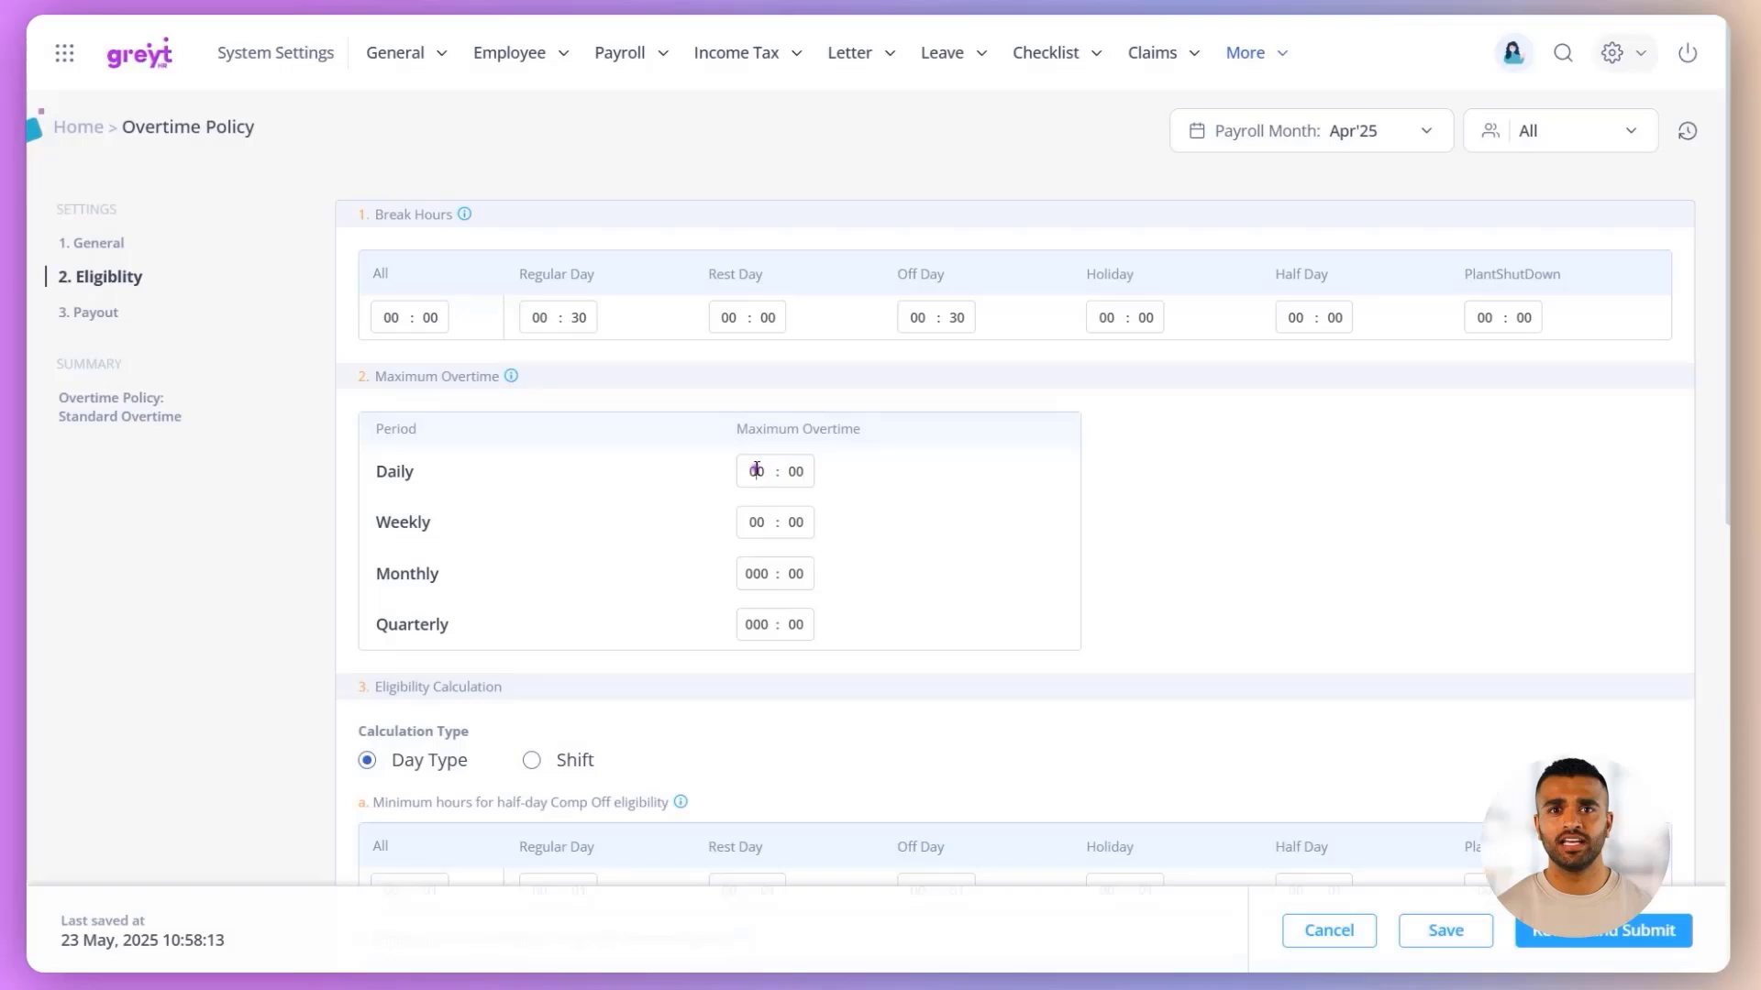
left_click(757, 469)
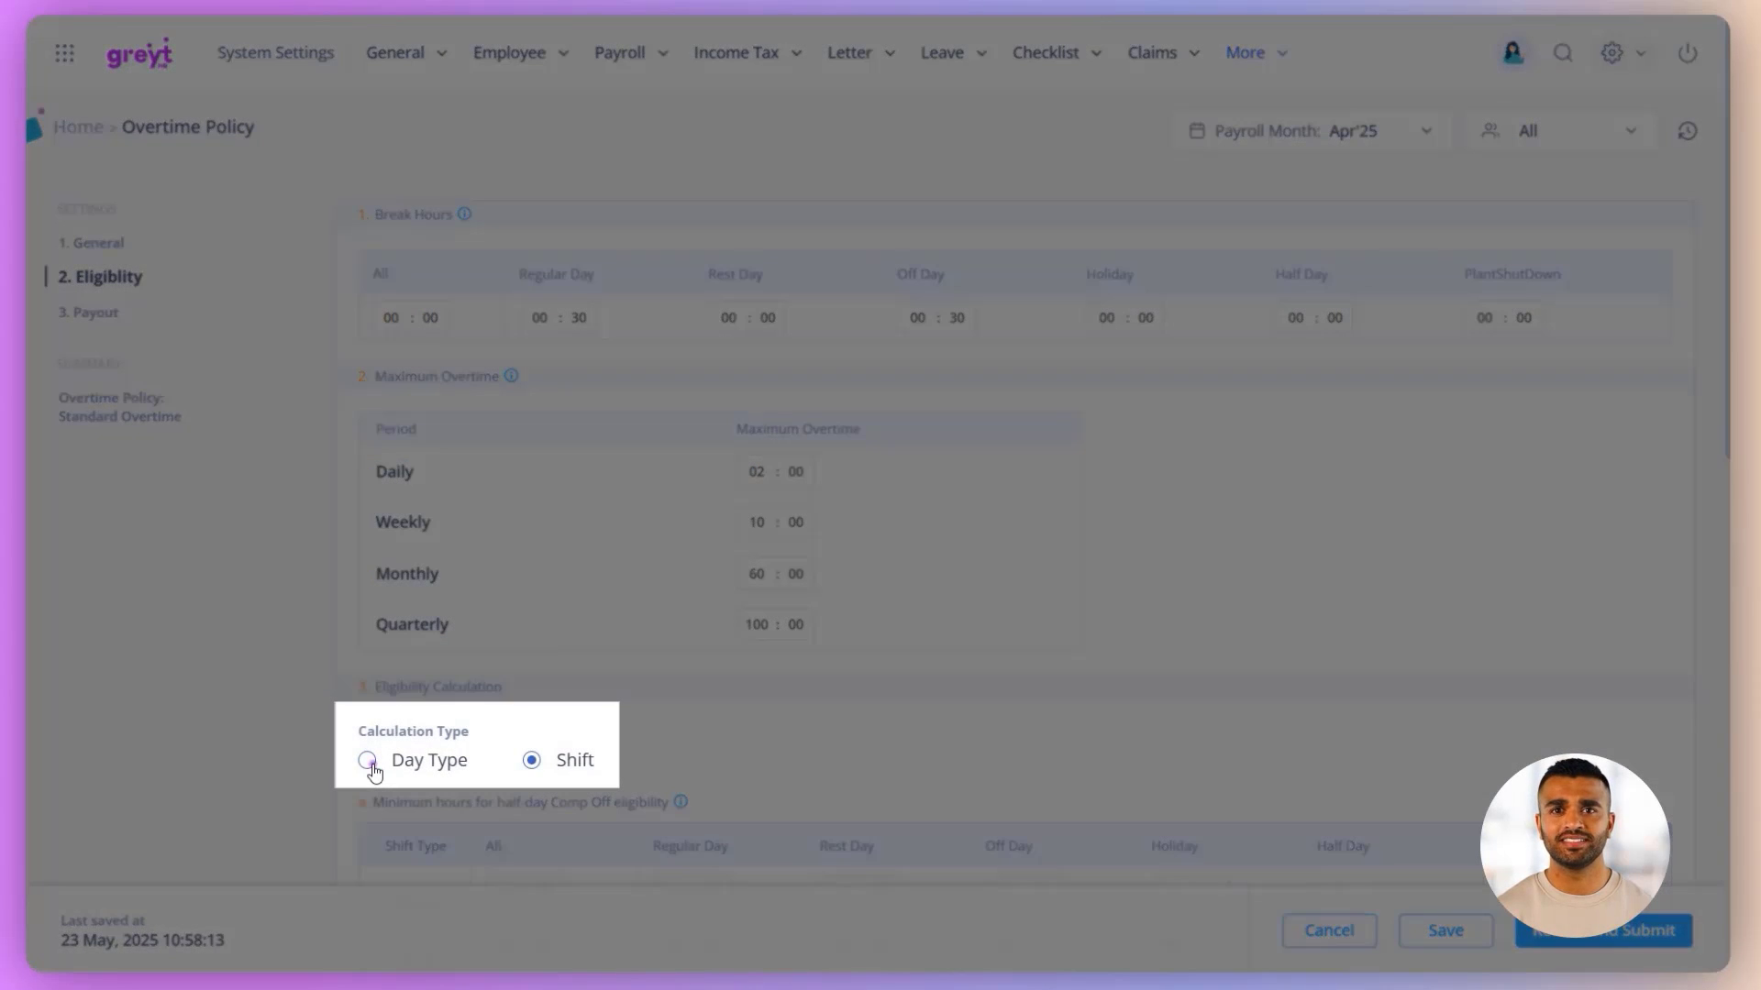
Calculate eligibility by Day Type, set full-day minimum hours to 02:00 for Regular Day and 01:00 for Half Day, and save
left_click(369, 764)
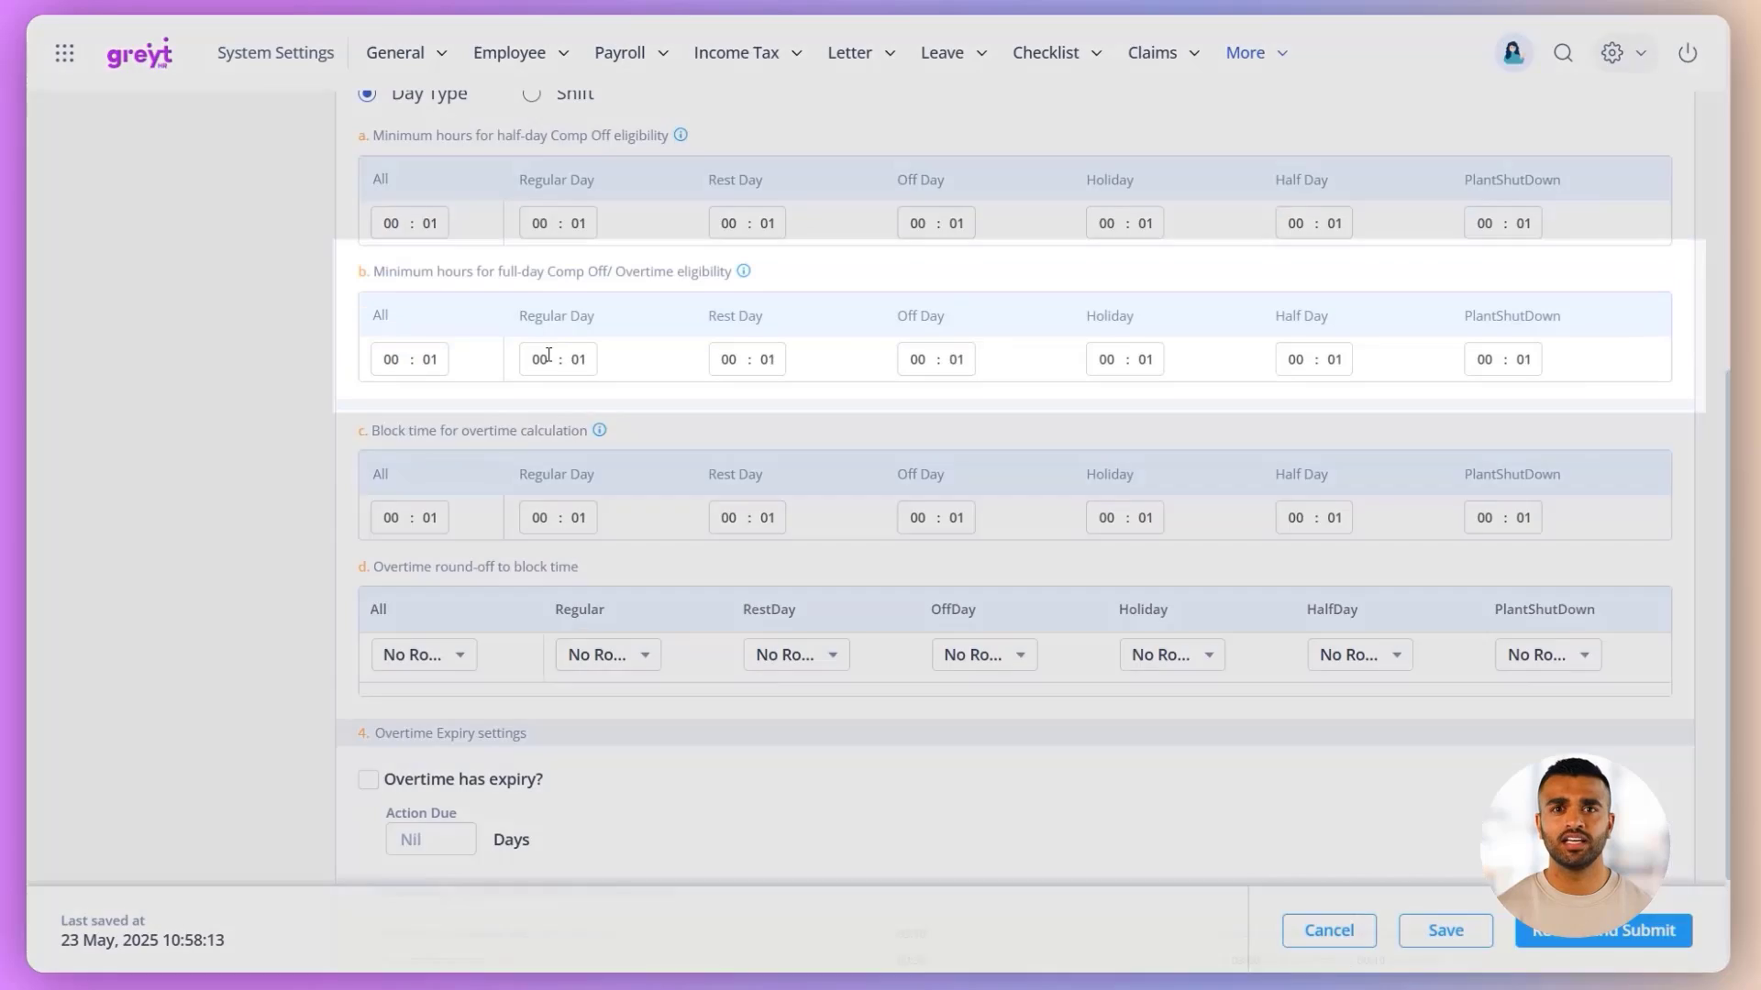
left_click(548, 357)
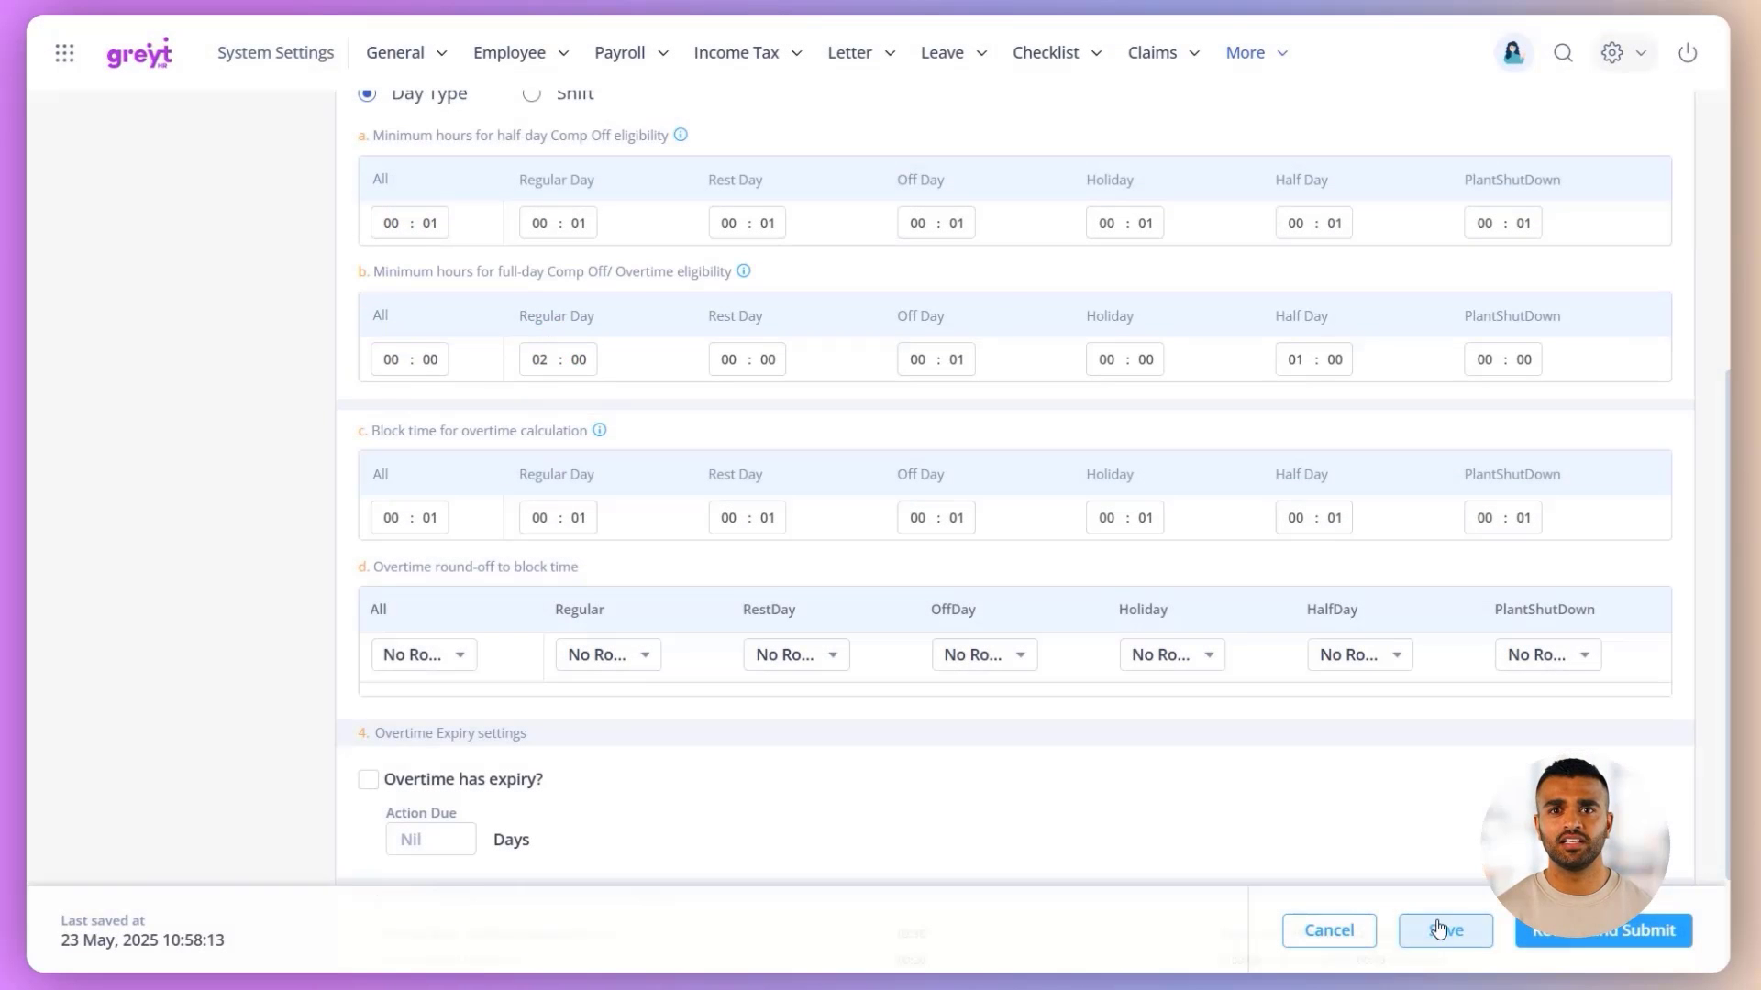
left_click(1443, 931)
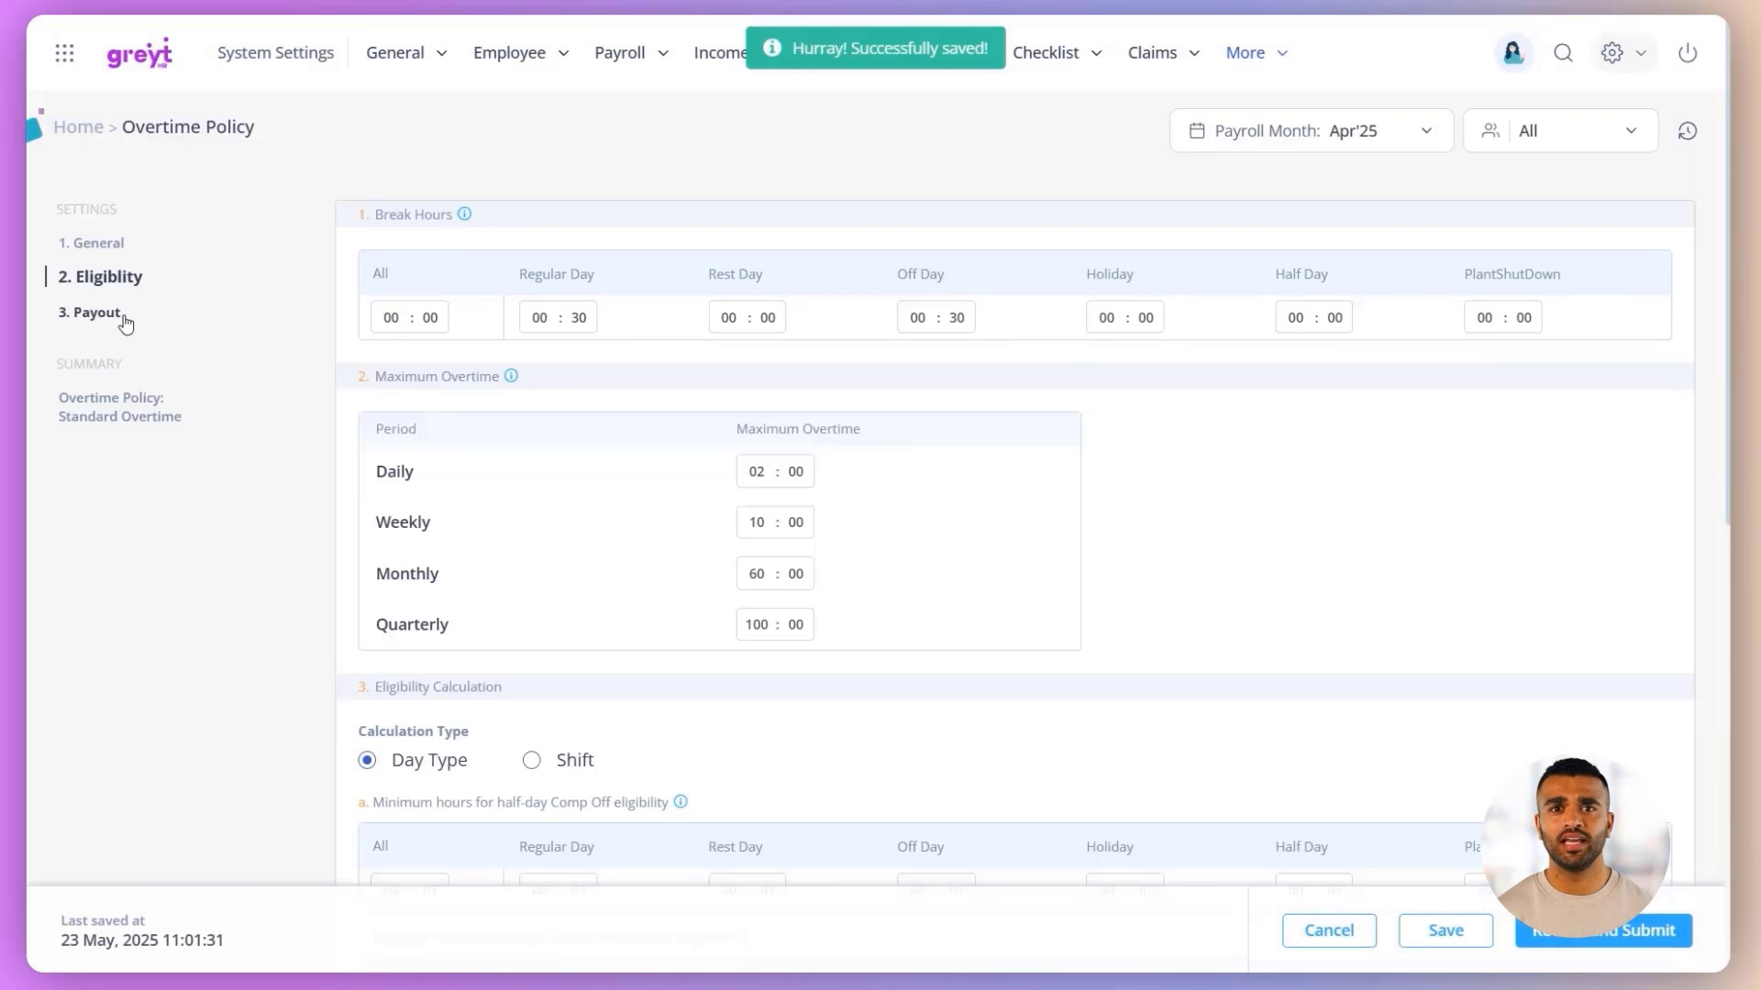
Configure the overtime payout with the Day Type calculation type, the Flat method and component multipliers for all day types
left_click(123, 315)
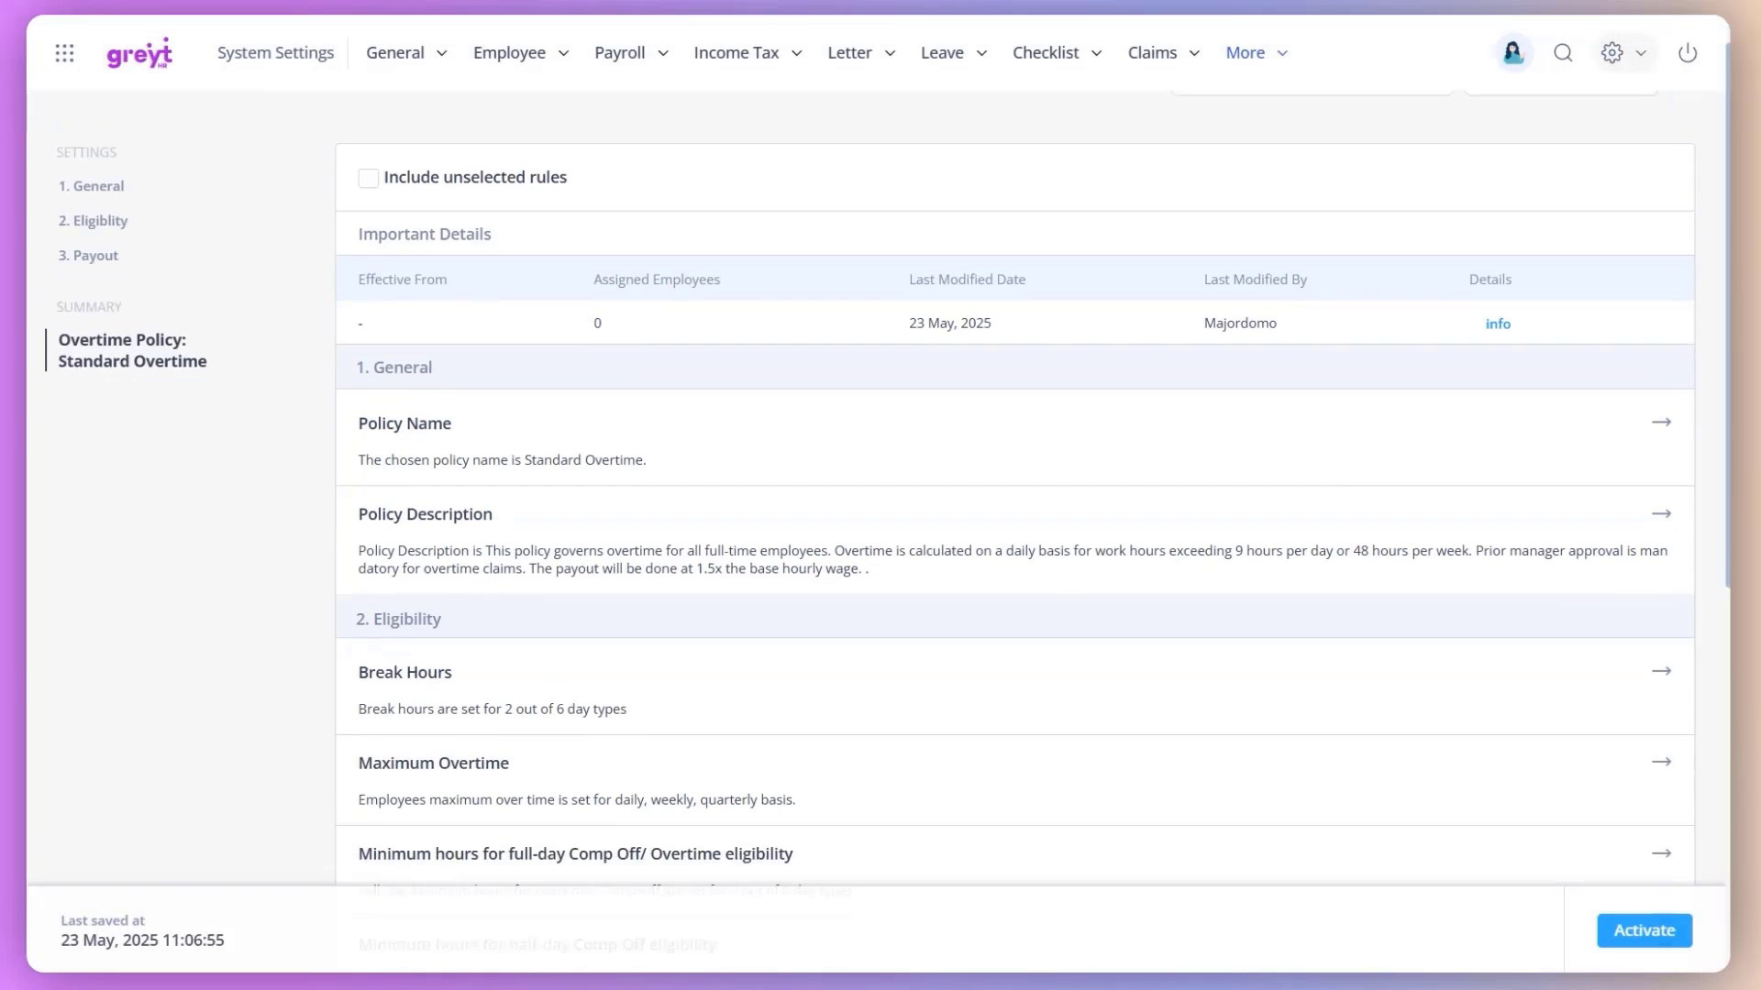
Review the Standard Overtime policy summary and activate the policy with an effective-from date
scroll(1009, 495, "down", 4)
scroll(1009, 495, "down", 5)
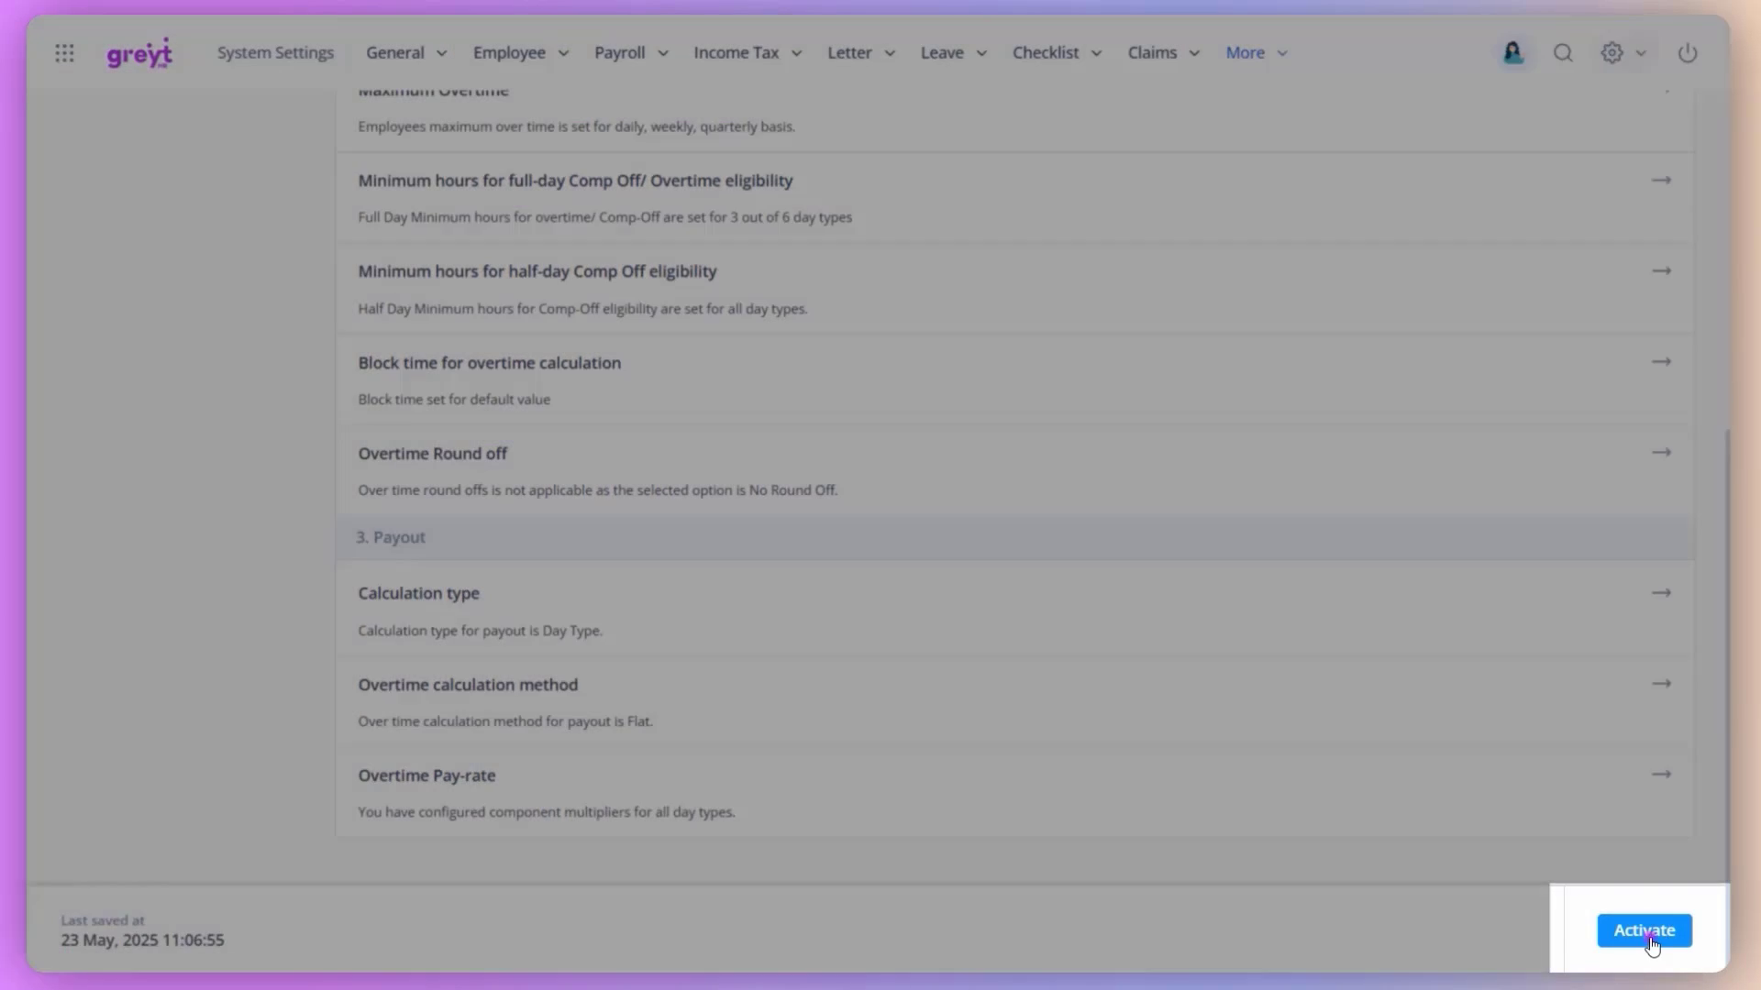
left_click(1649, 940)
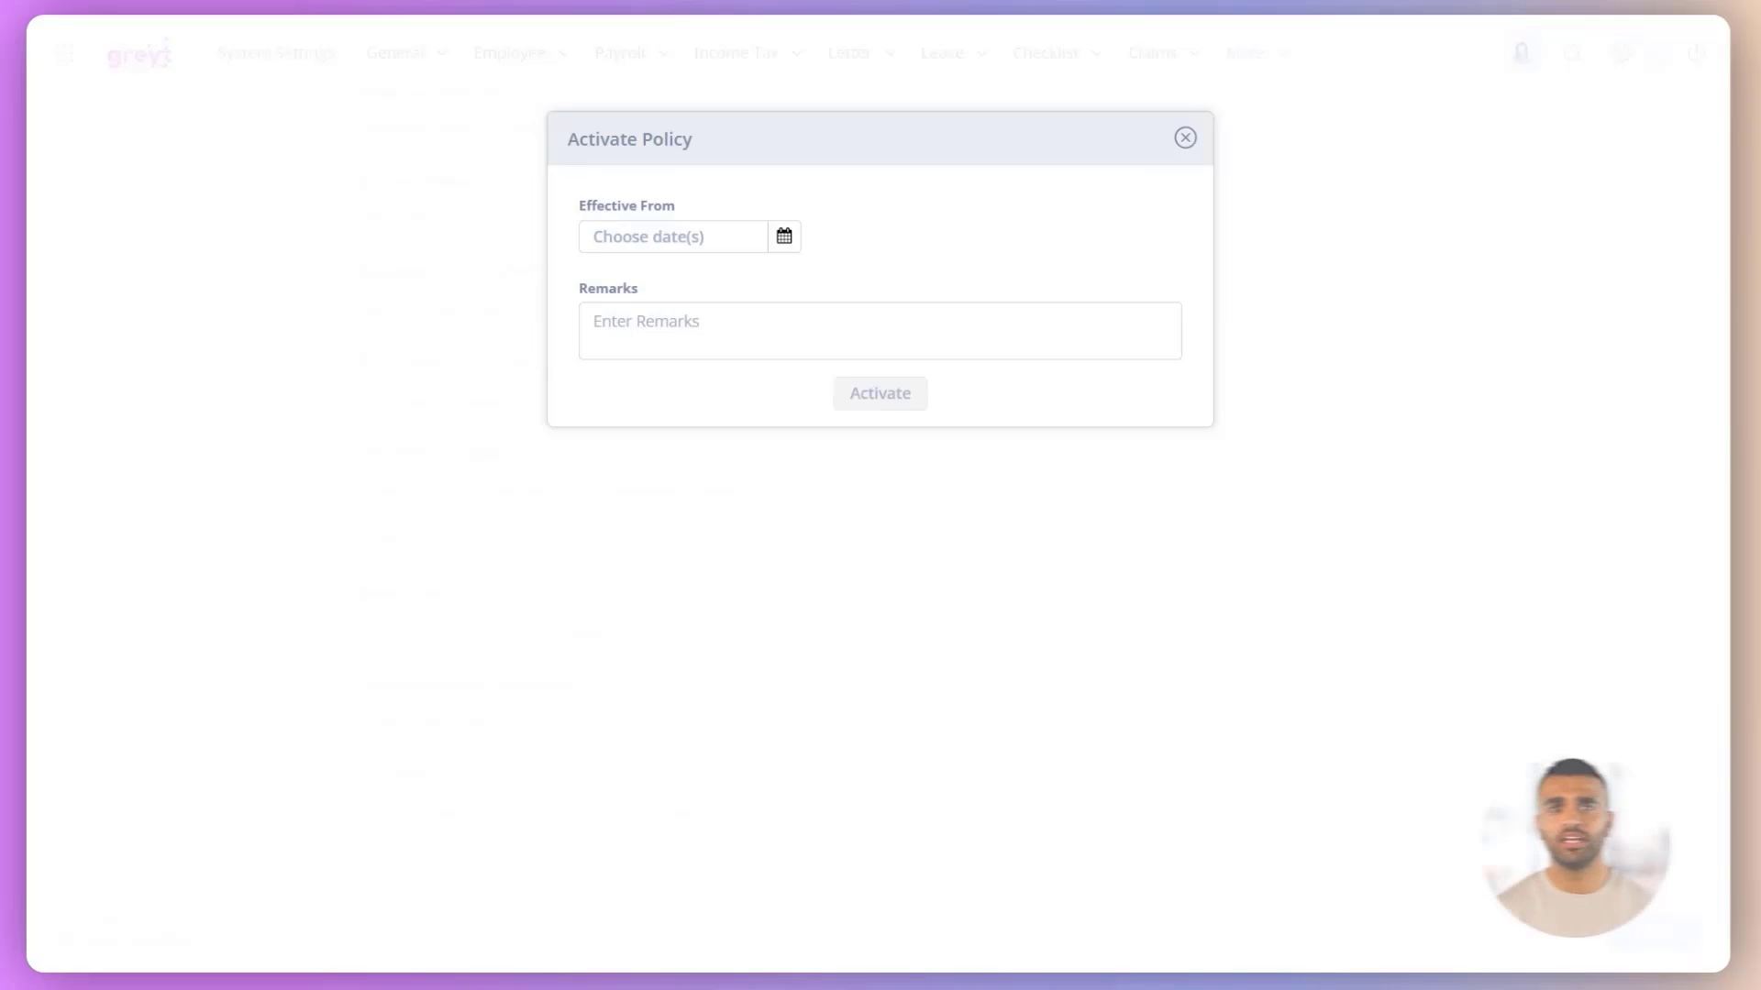
left_click(719, 240)
left_click(882, 393)
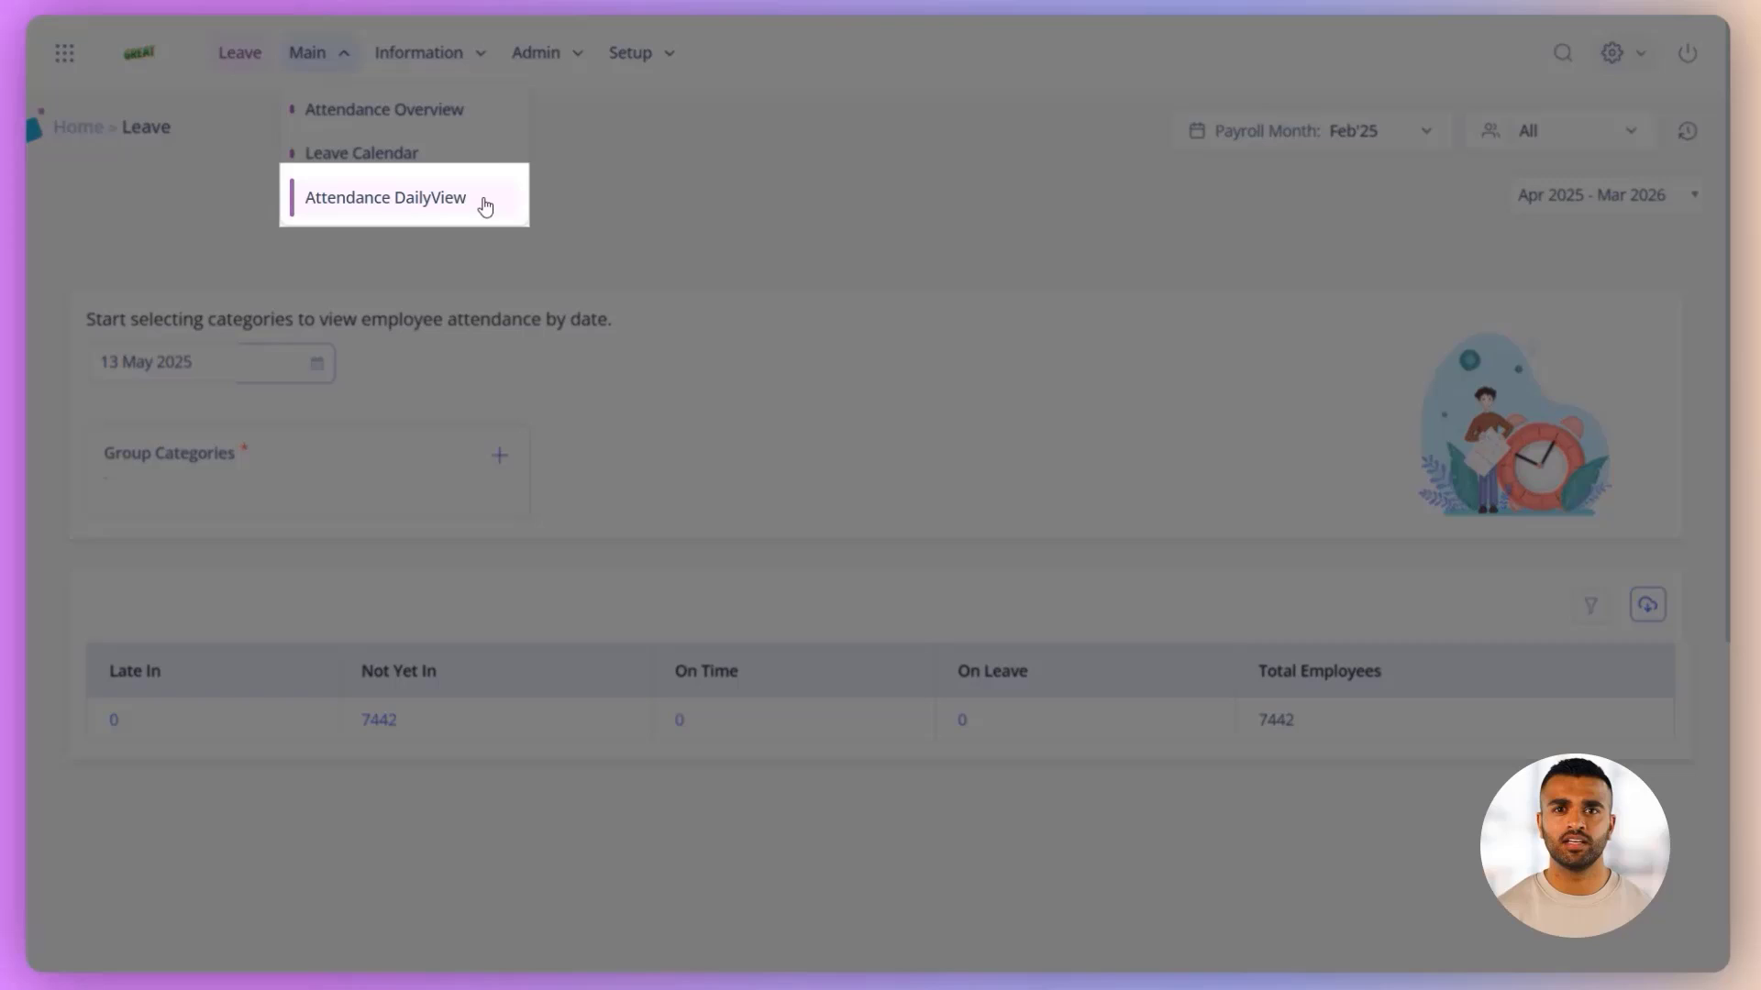
Open the Attendance DailyView and set its date to 11 Jun 2025
left_click(483, 199)
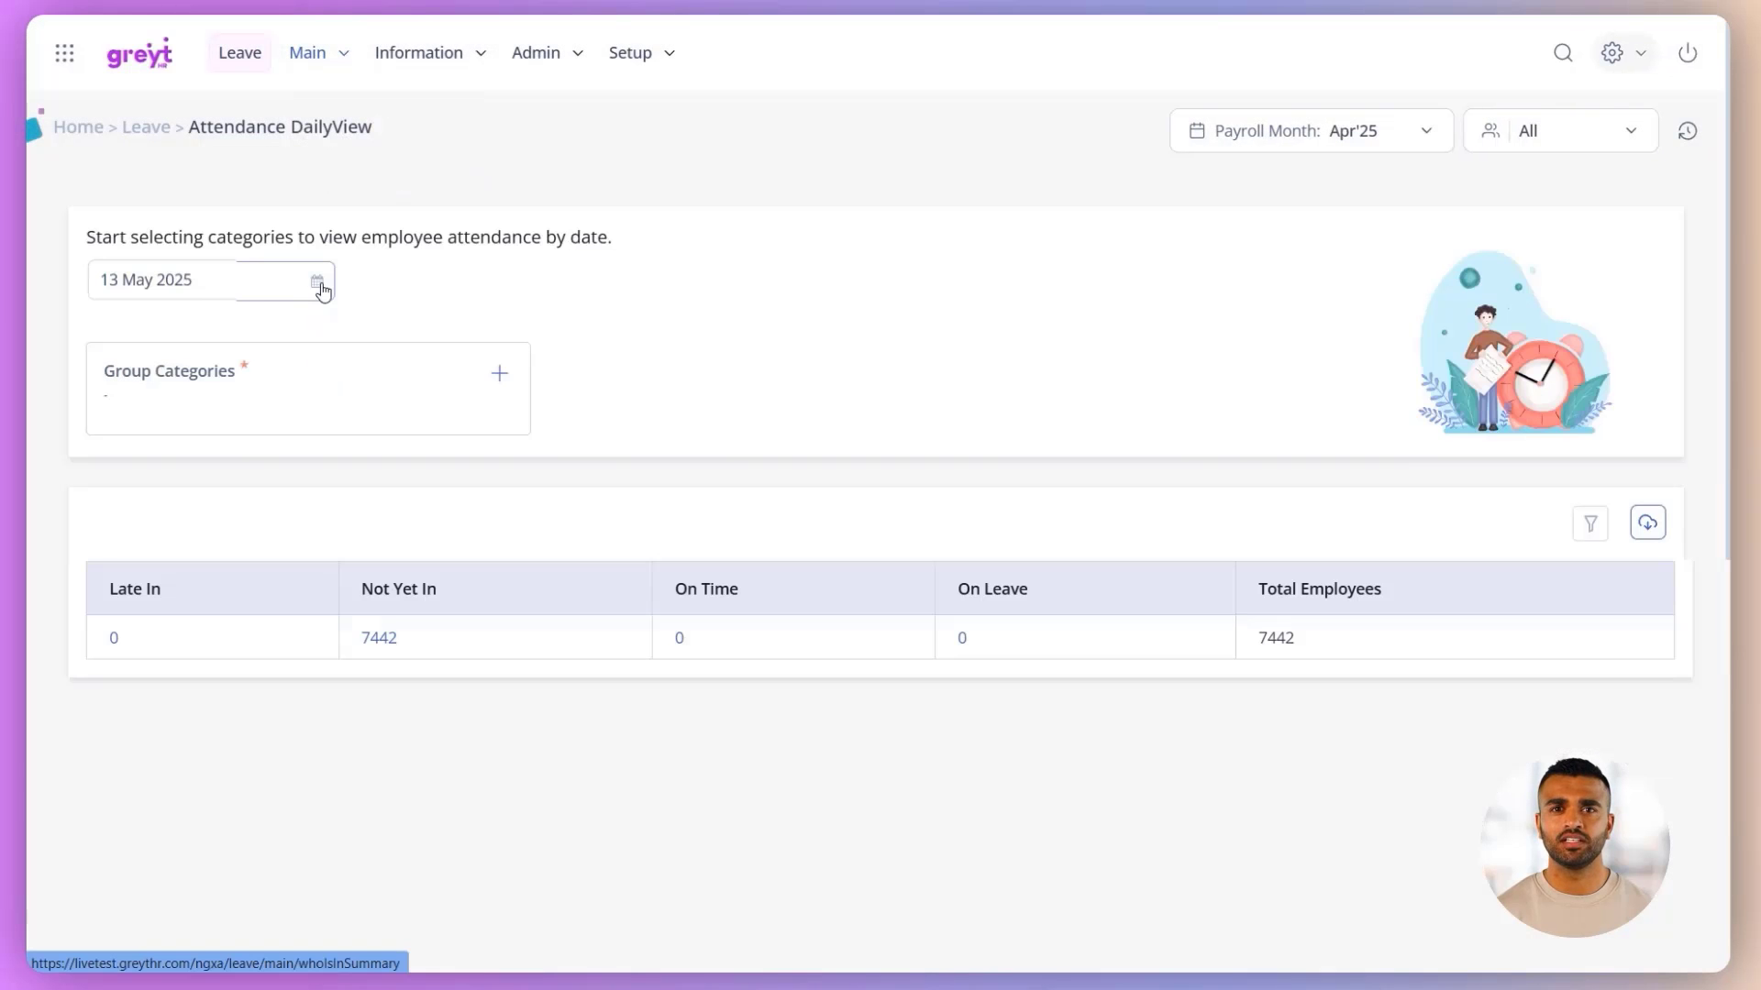
left_click(321, 290)
left_click(371, 411)
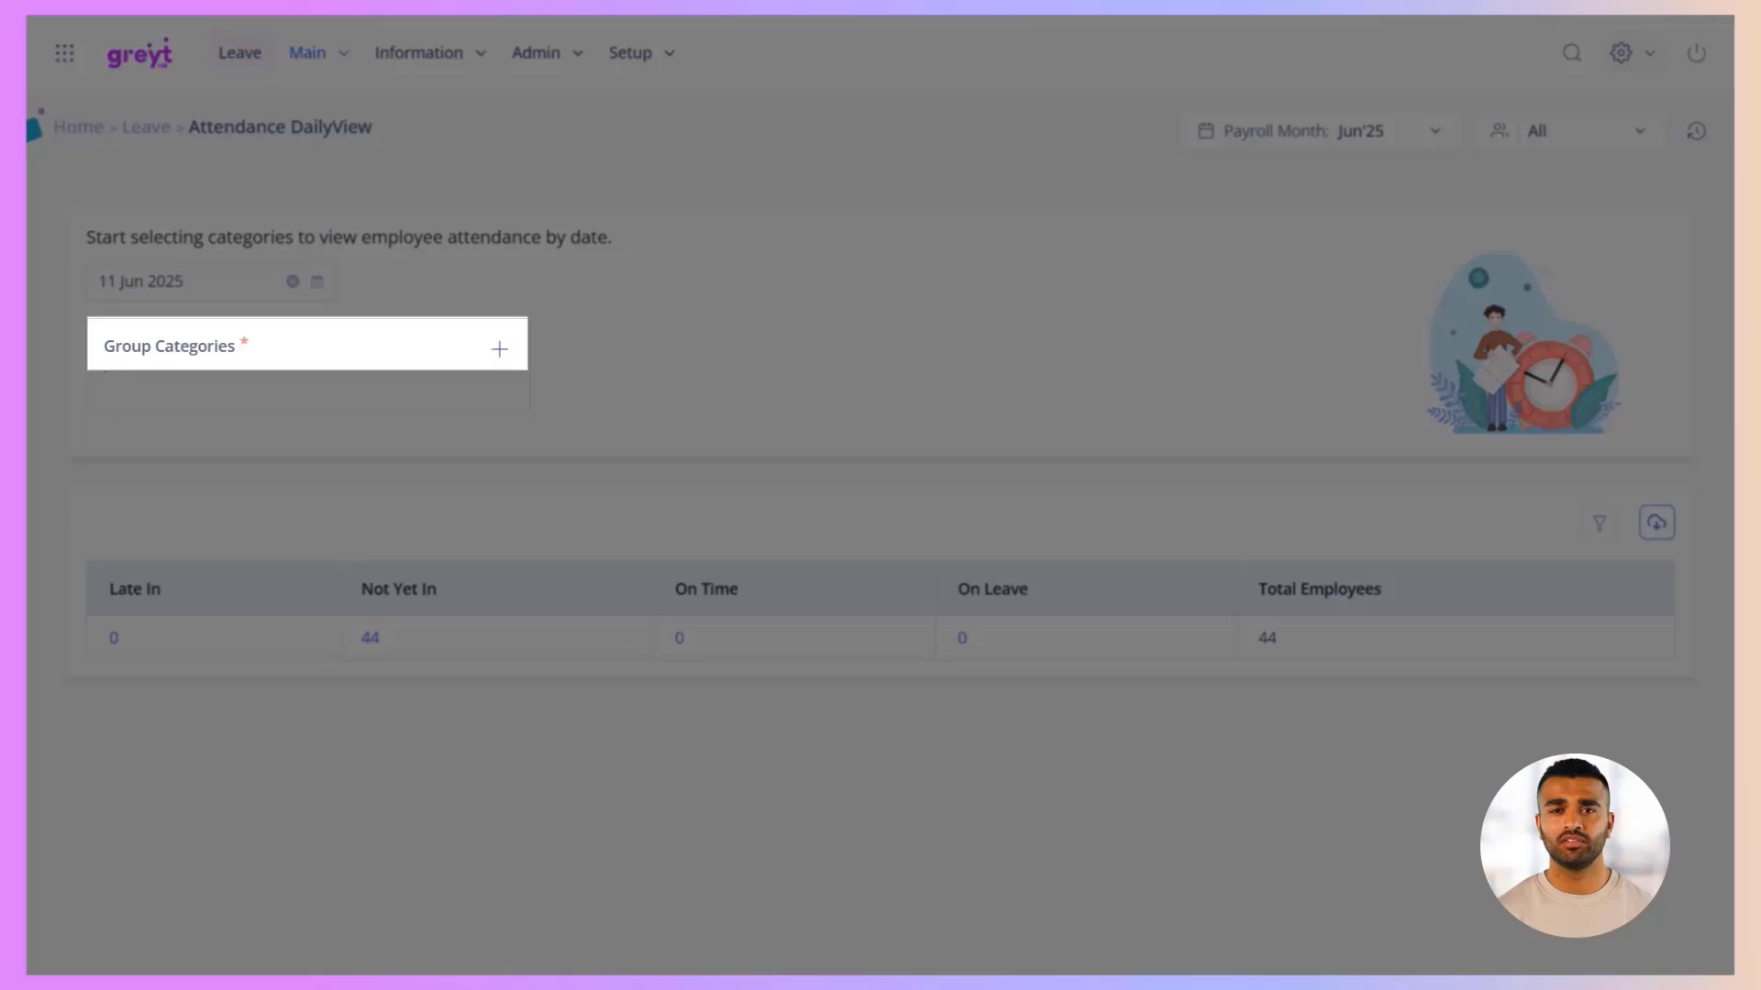
Group the daily attendance by the Shift, Department and Location categories and save the grouping
left_click(499, 348)
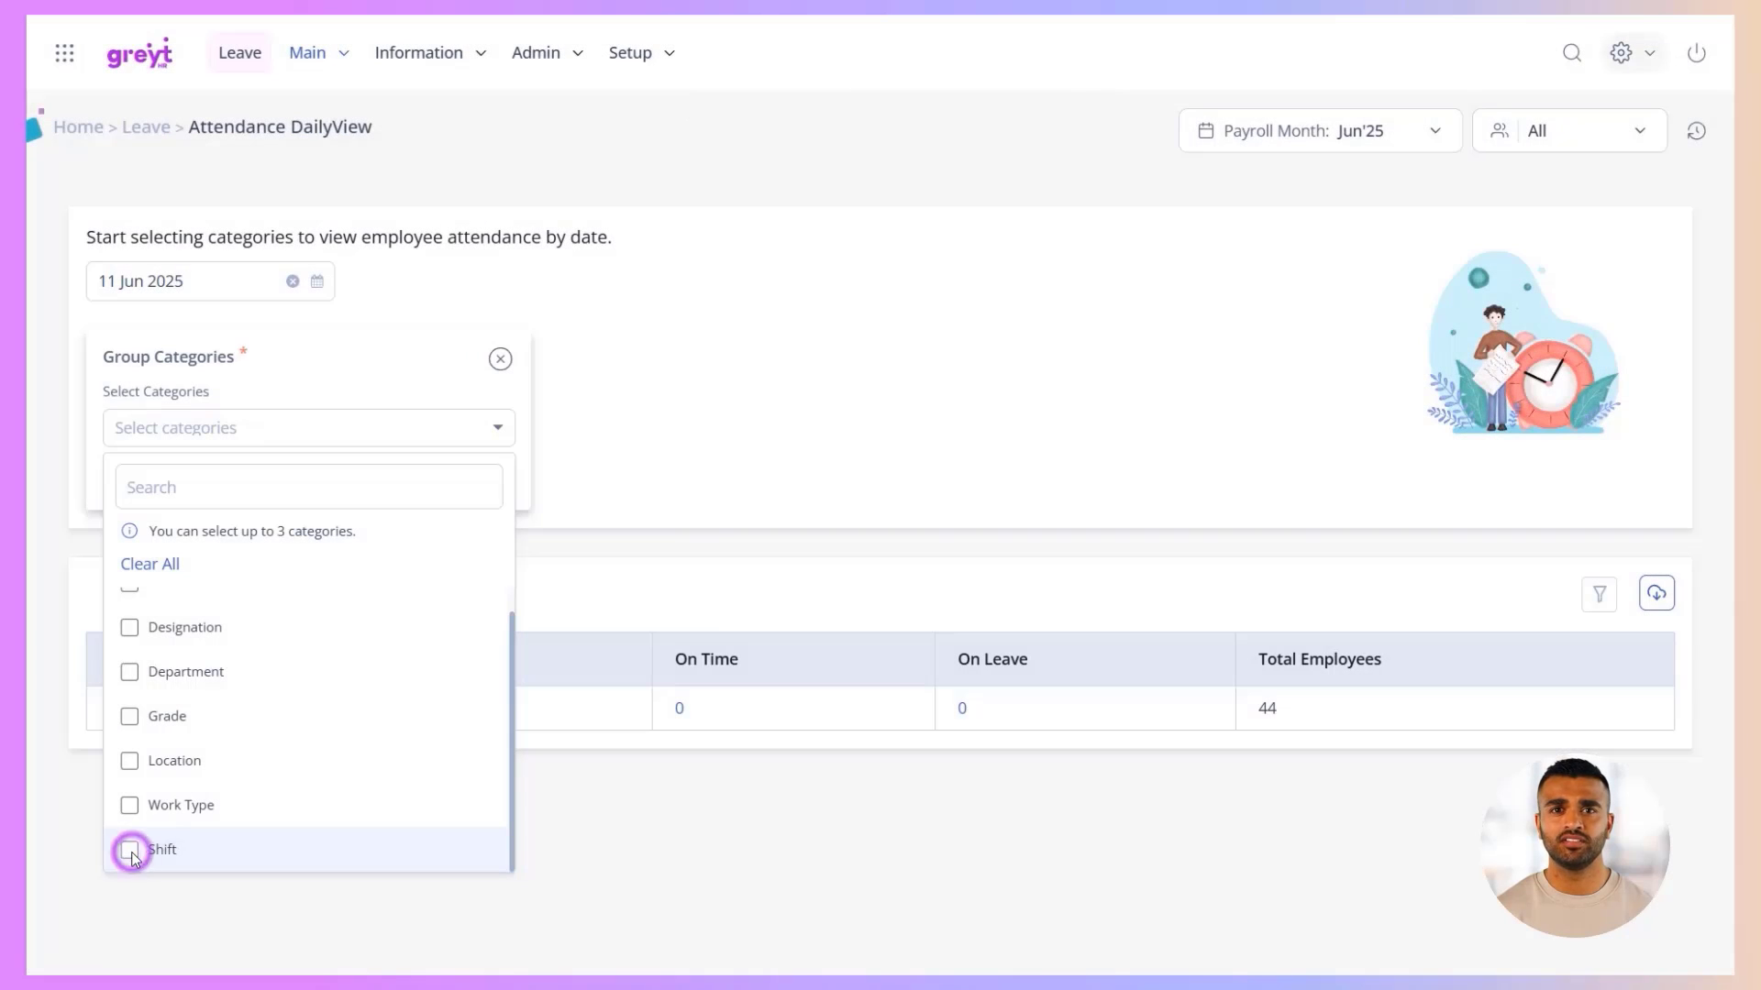
left_click(130, 852)
left_click(130, 674)
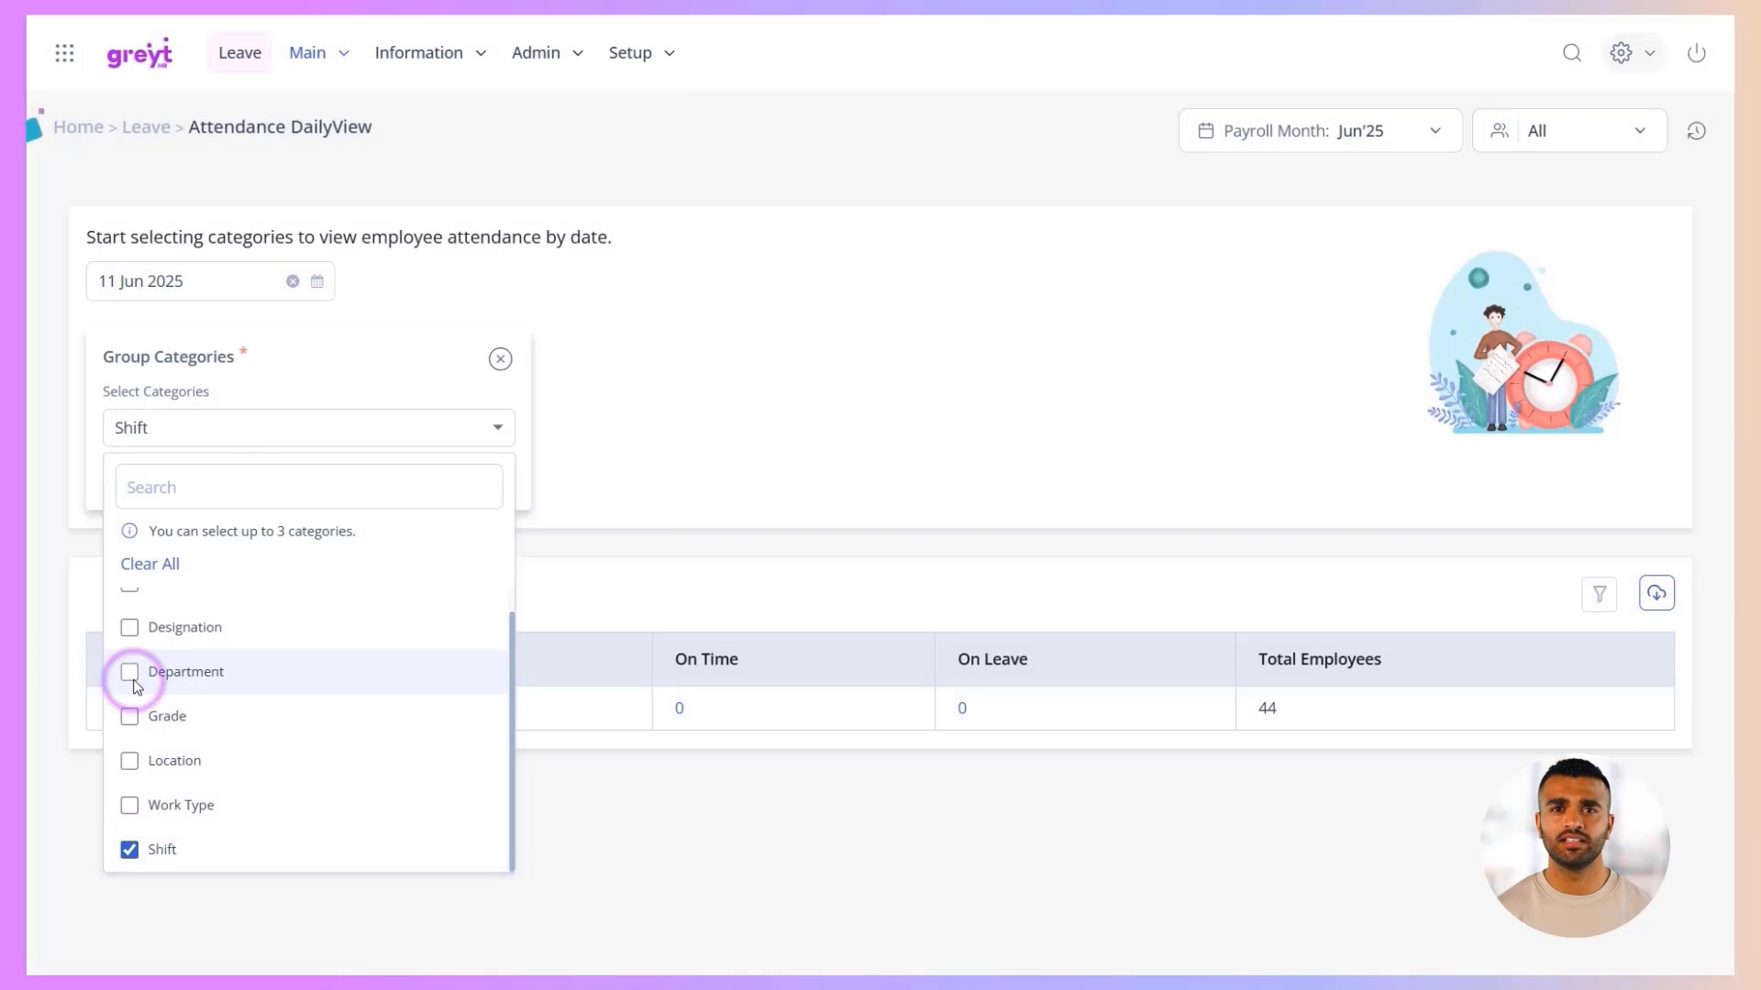
left_click(130, 762)
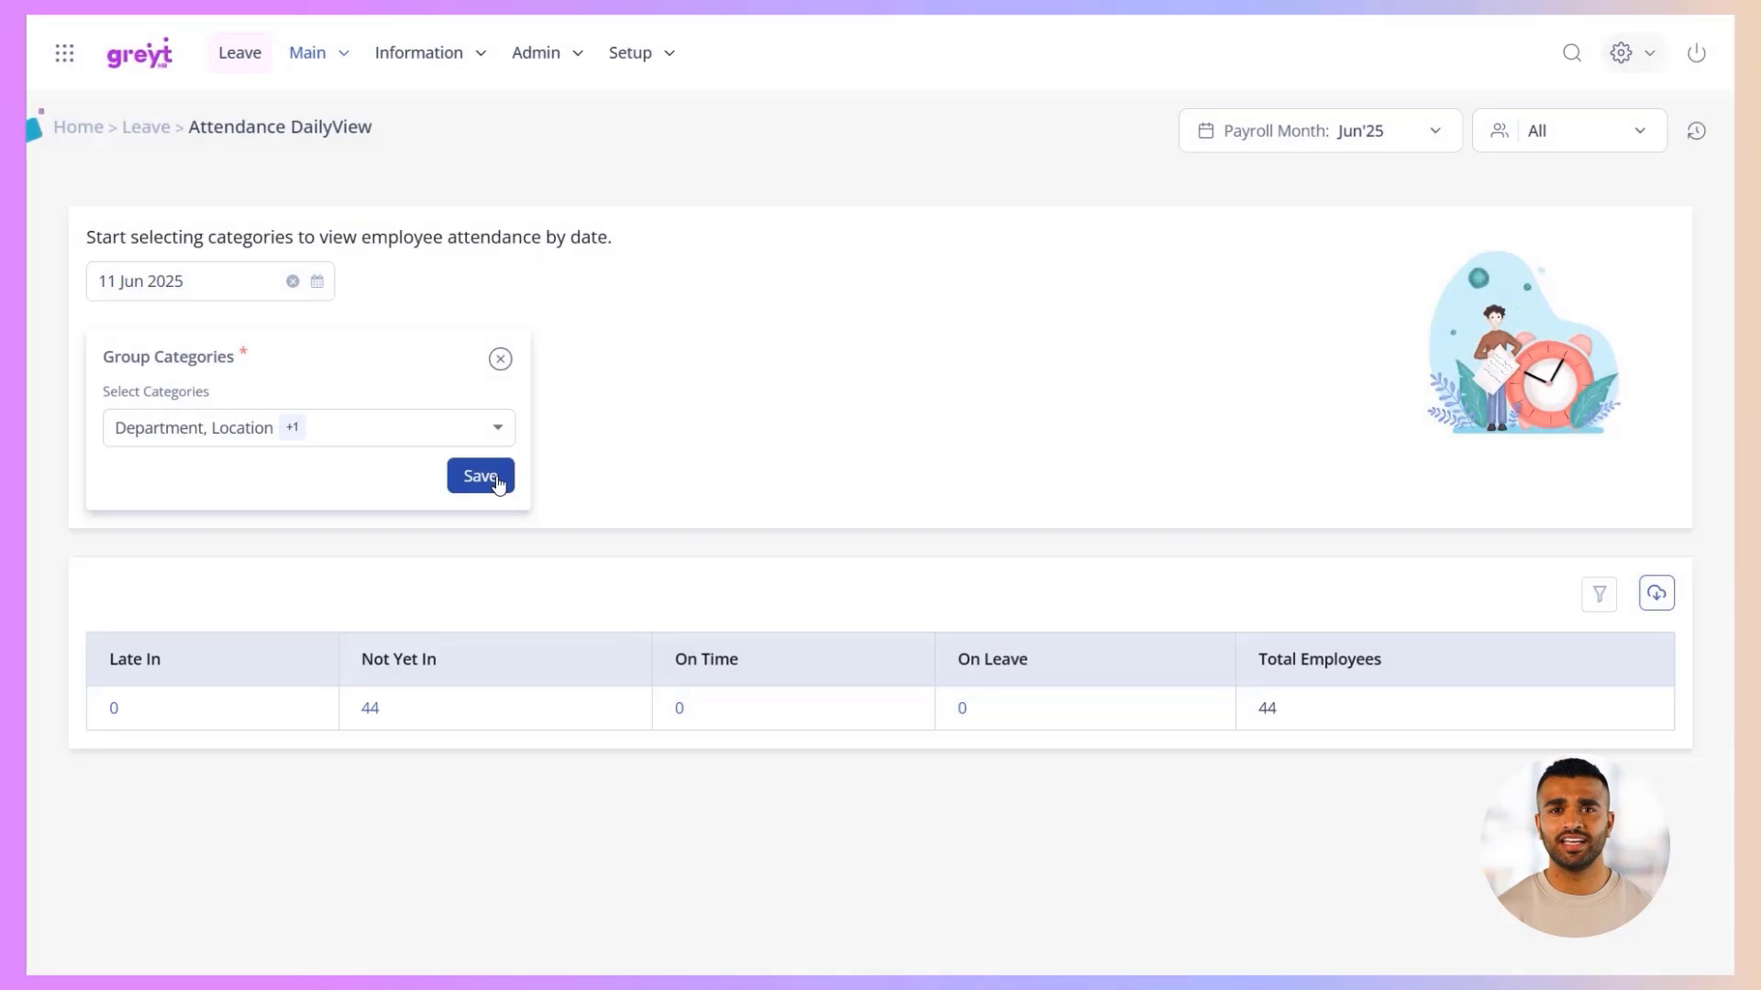
left_click(486, 479)
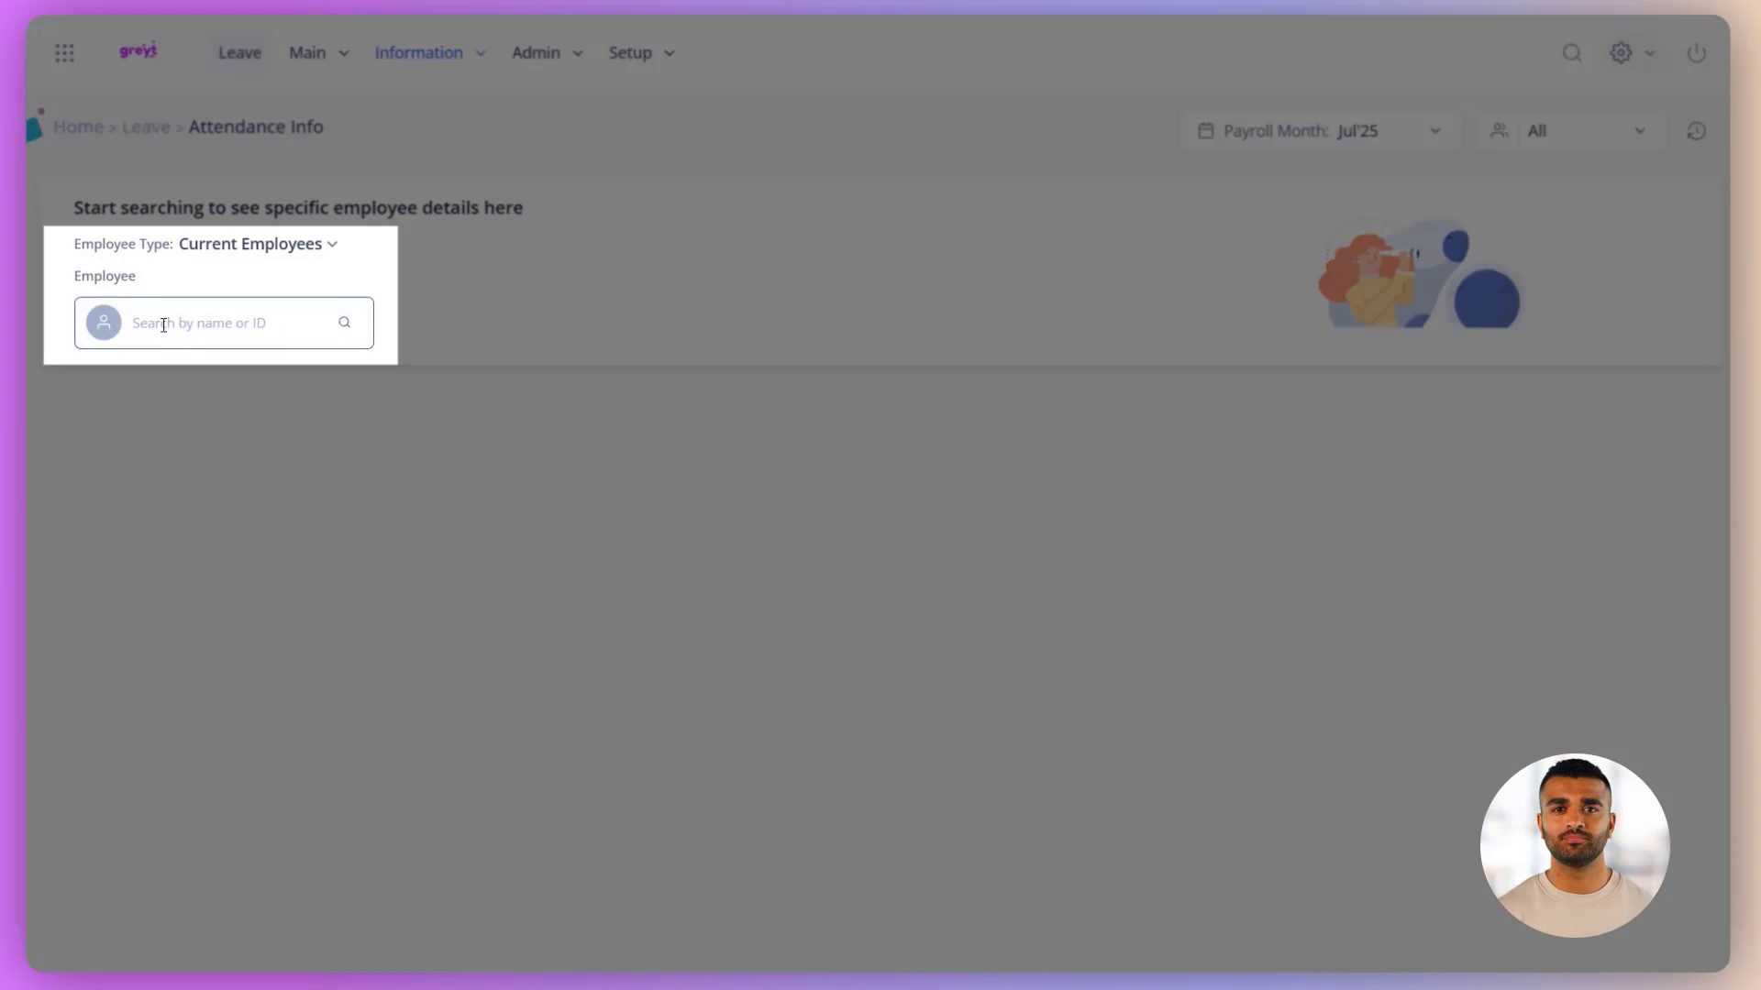
Search the current employees by ID in Attendance Info and open the attendance record of the third suggested employee
left_click(162, 324)
type("70")
key("BackSpace")
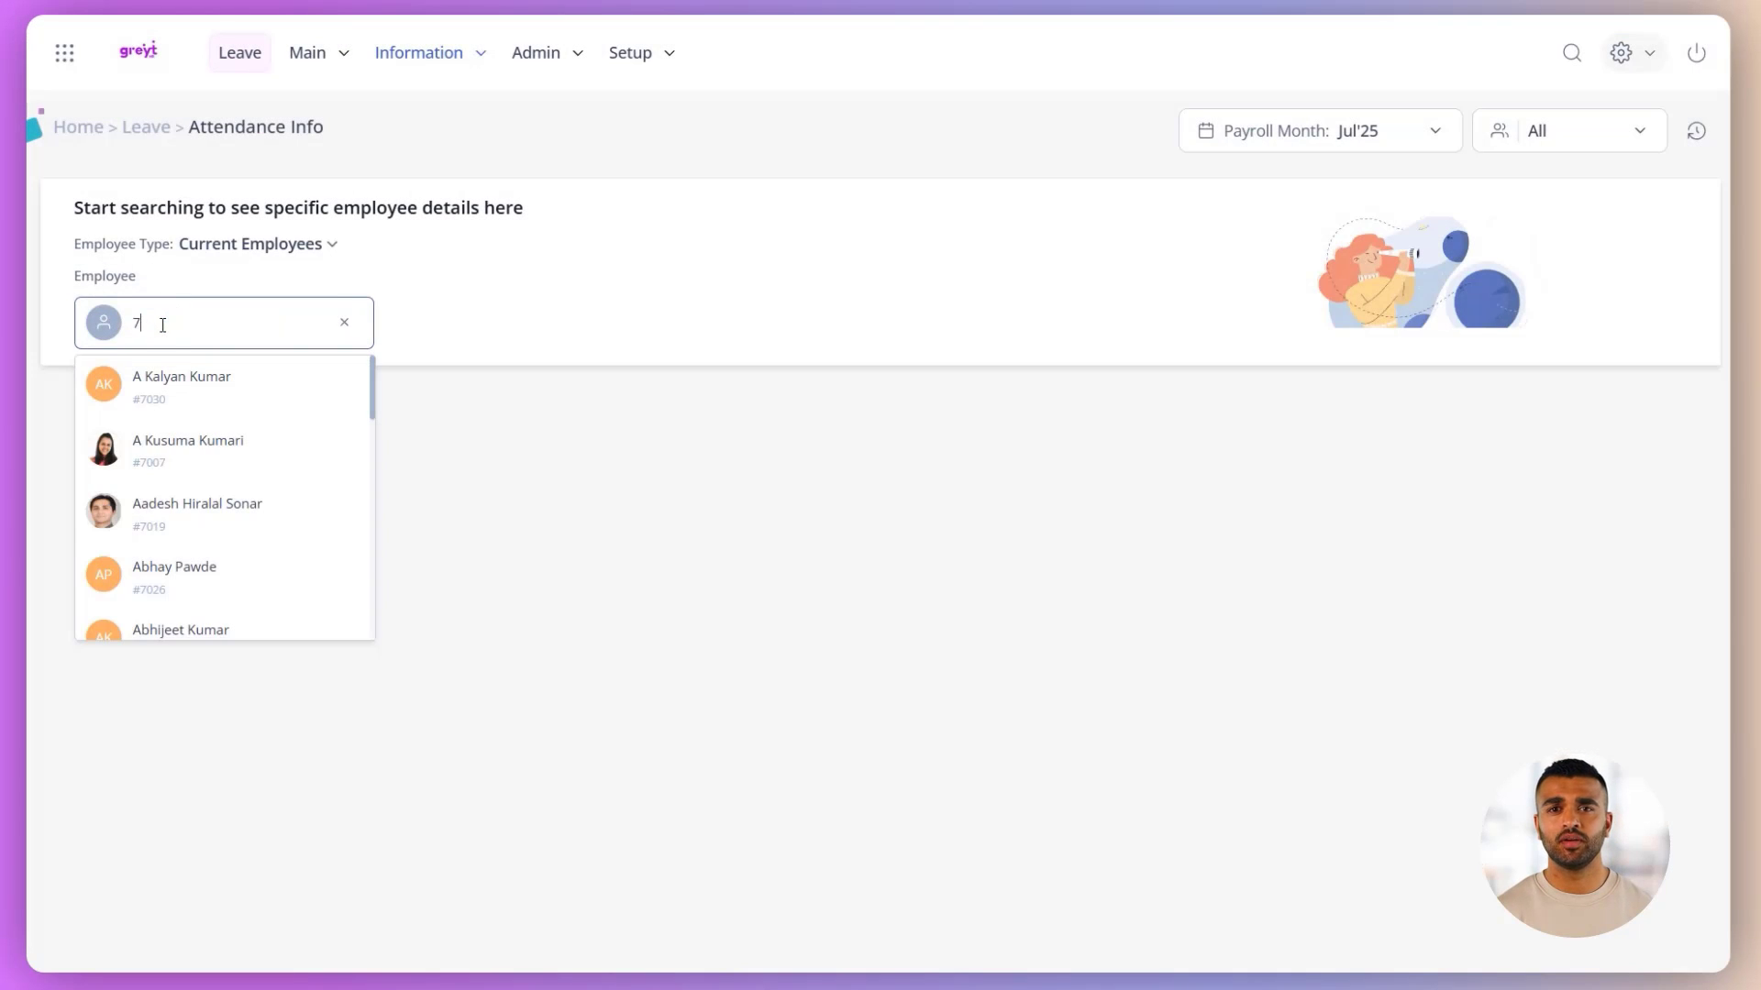
left_click(198, 510)
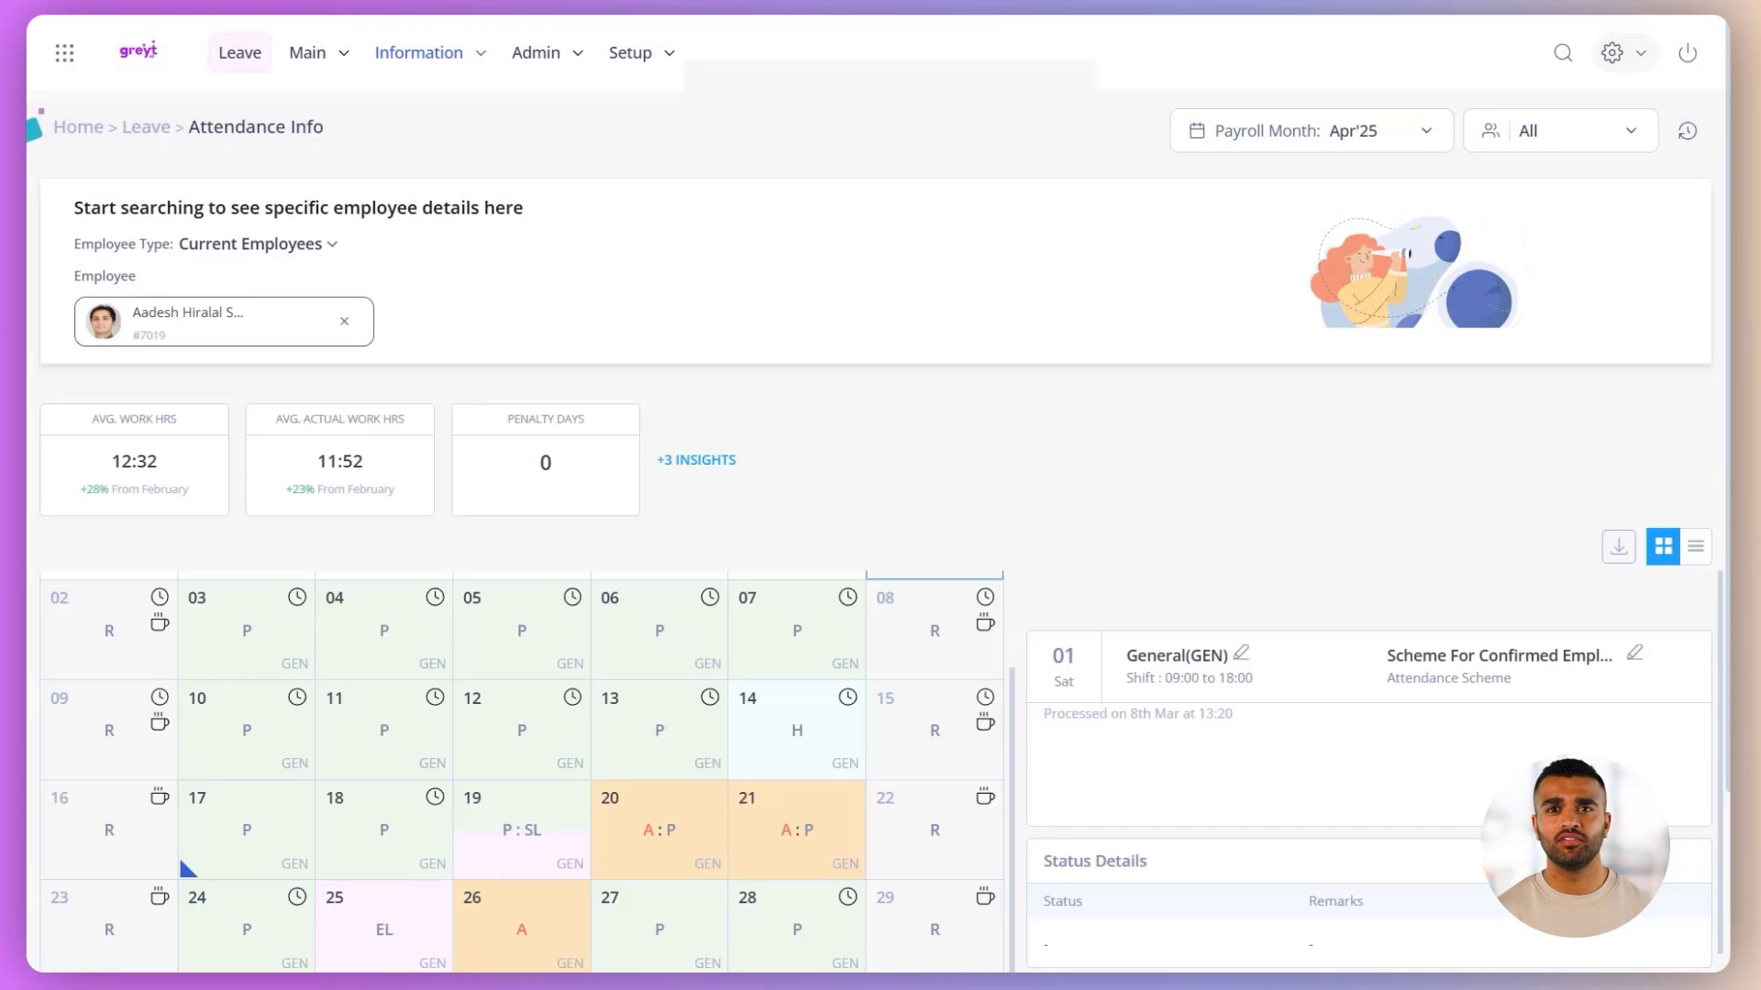
Review the employee's March 2025 attendance calendar, switch it to list view, and examine the daily records and legends
scroll(880, 550, "down", 3)
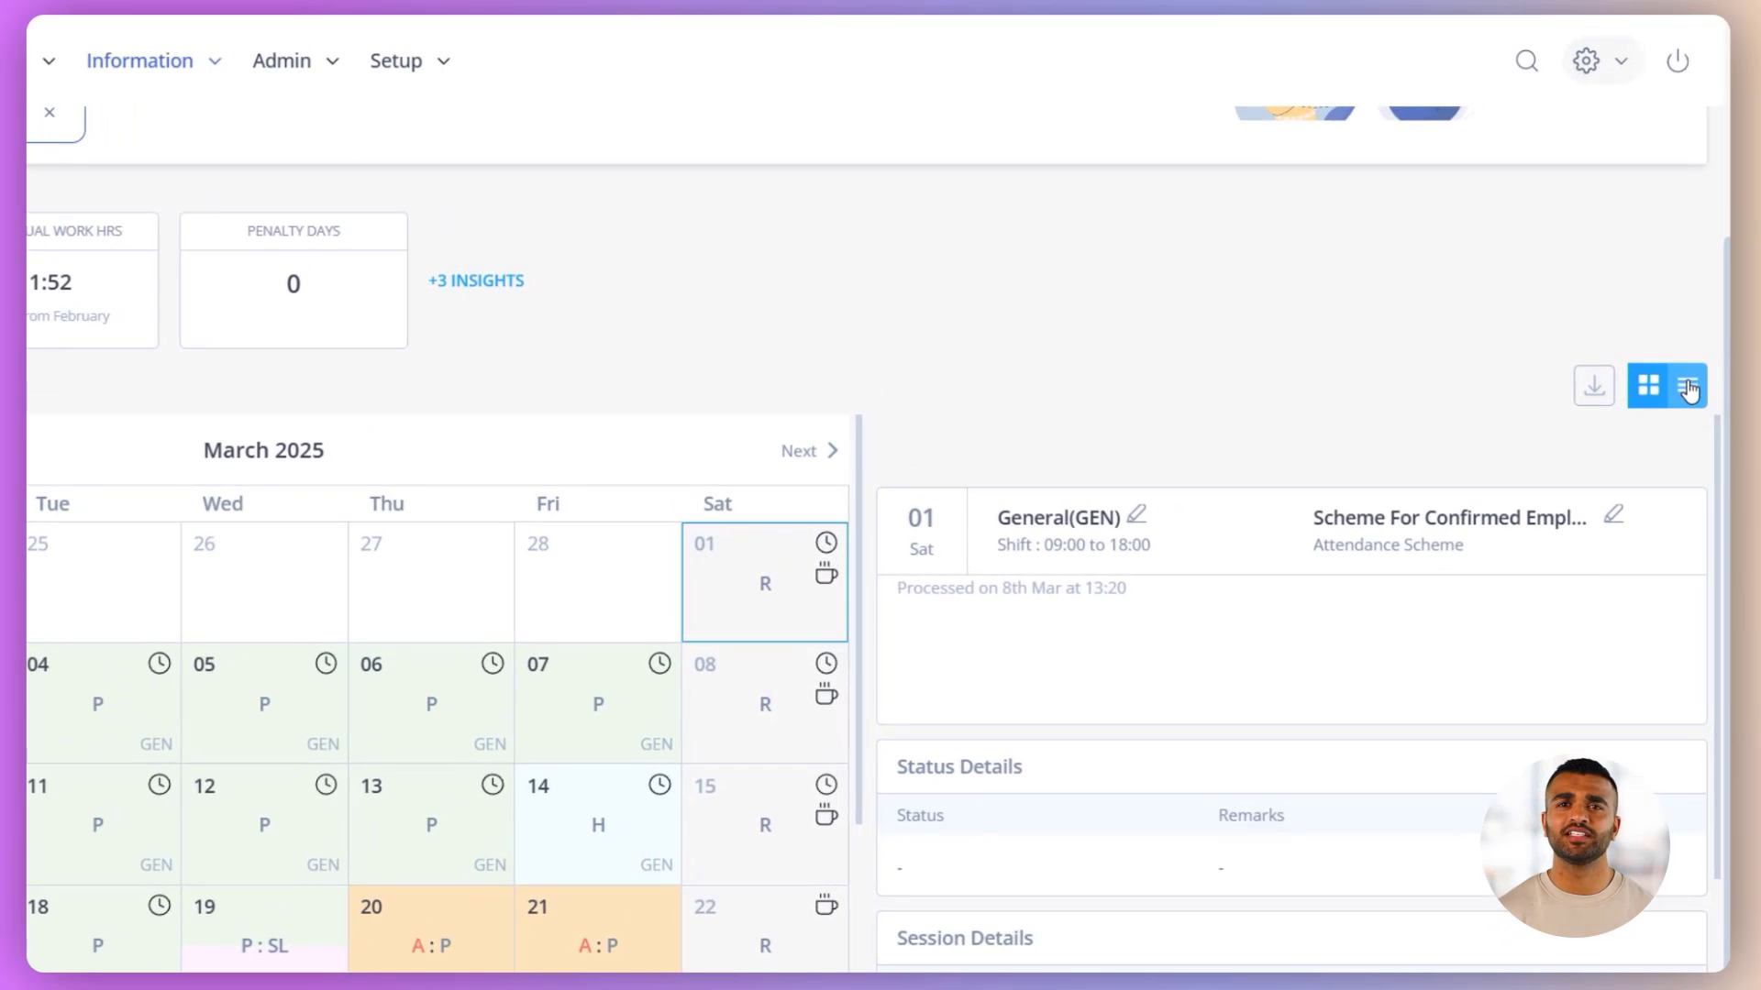
left_click(1690, 389)
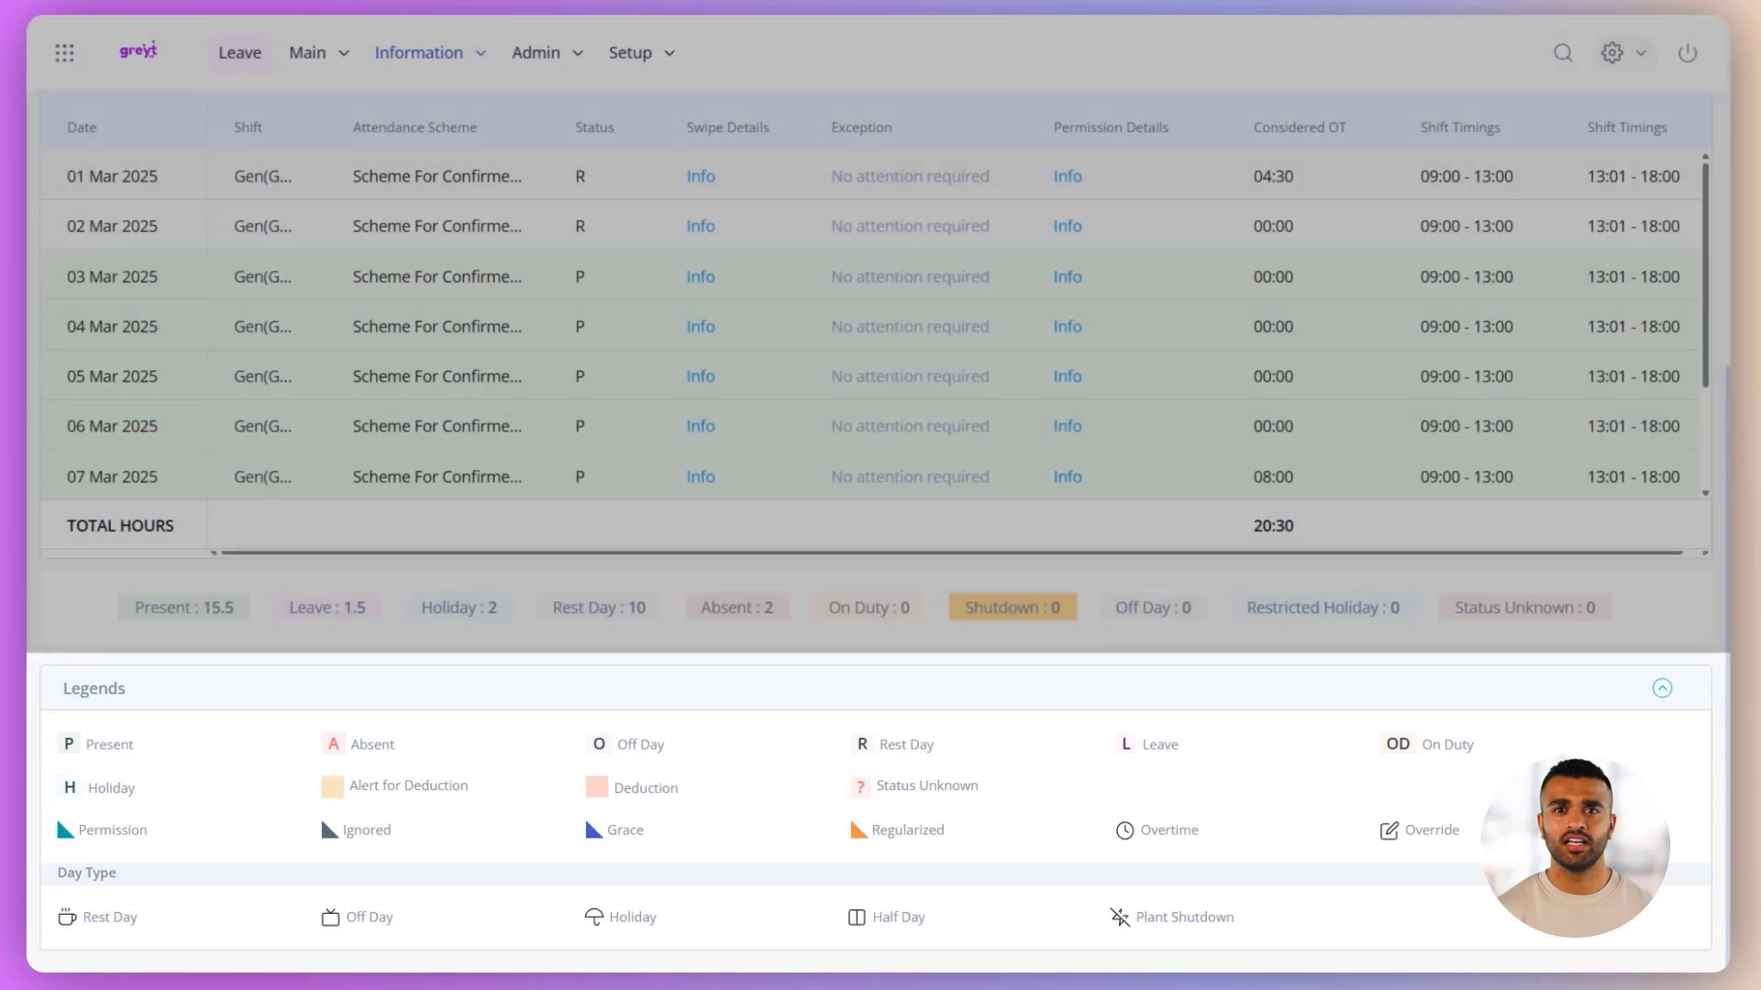
scroll(321, 816, "up", 4)
left_click(701, 560)
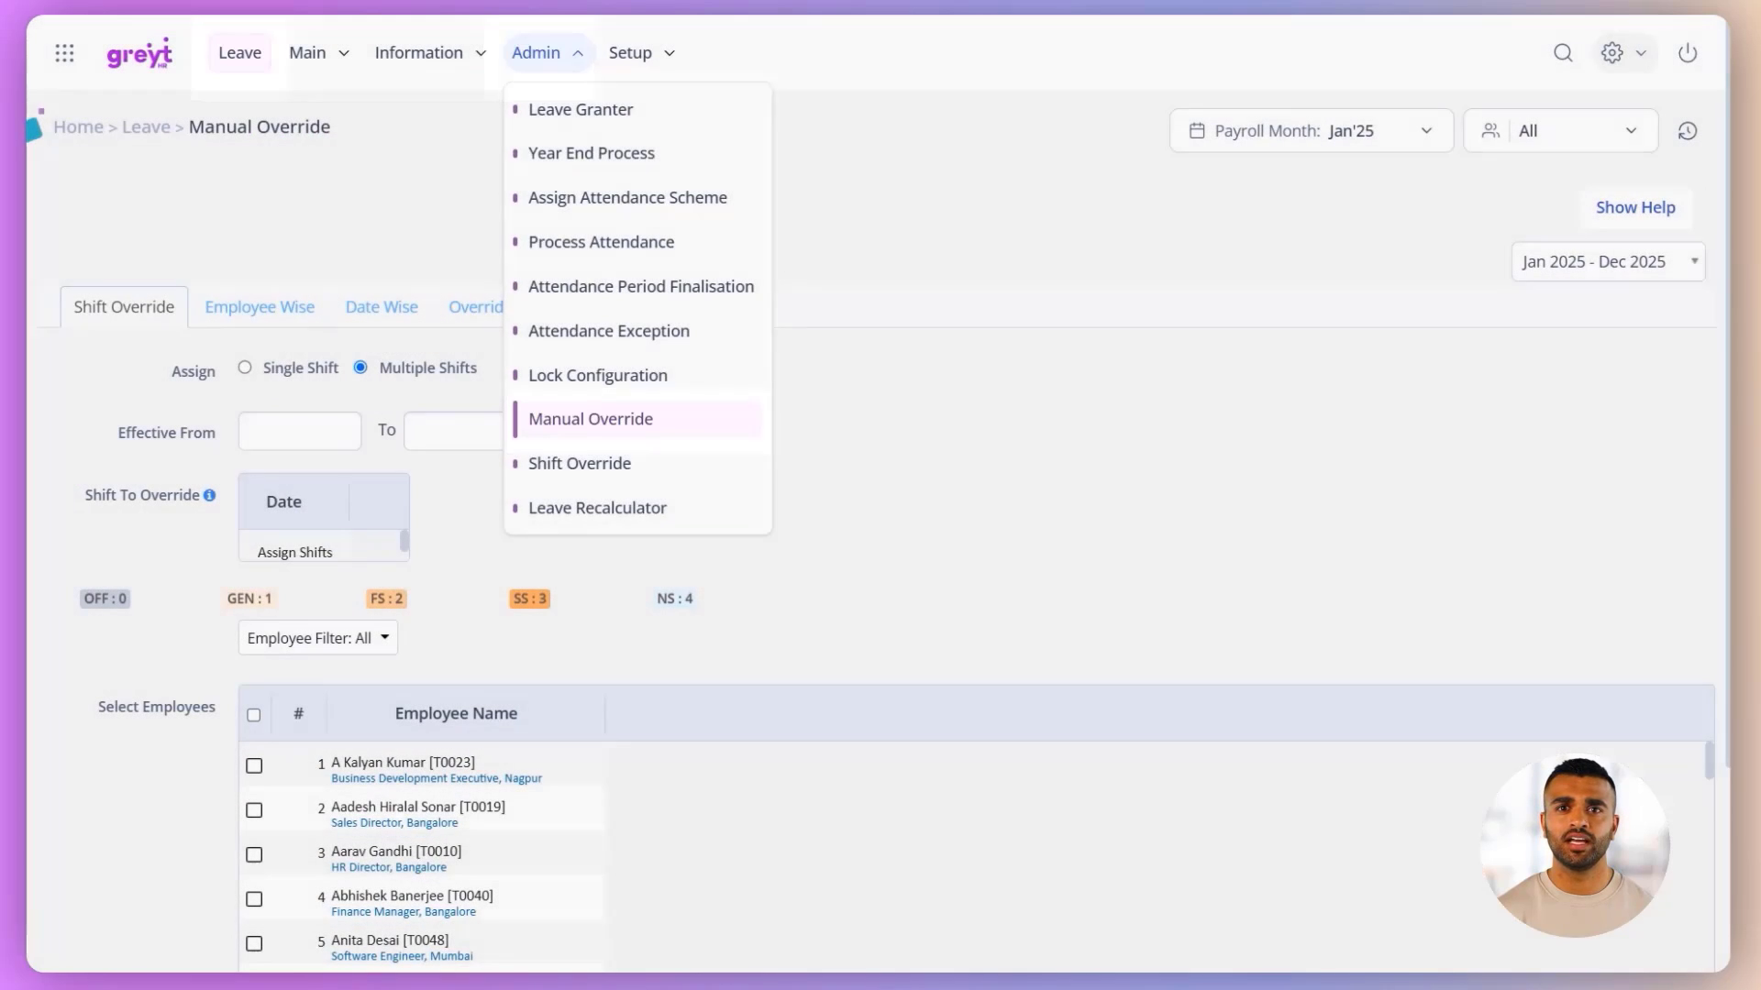
Override a single shift with General(GEN) from 30 May 2025 to 30 May 2025 for the HR Director in Bangalore and apply it
left_click(245, 368)
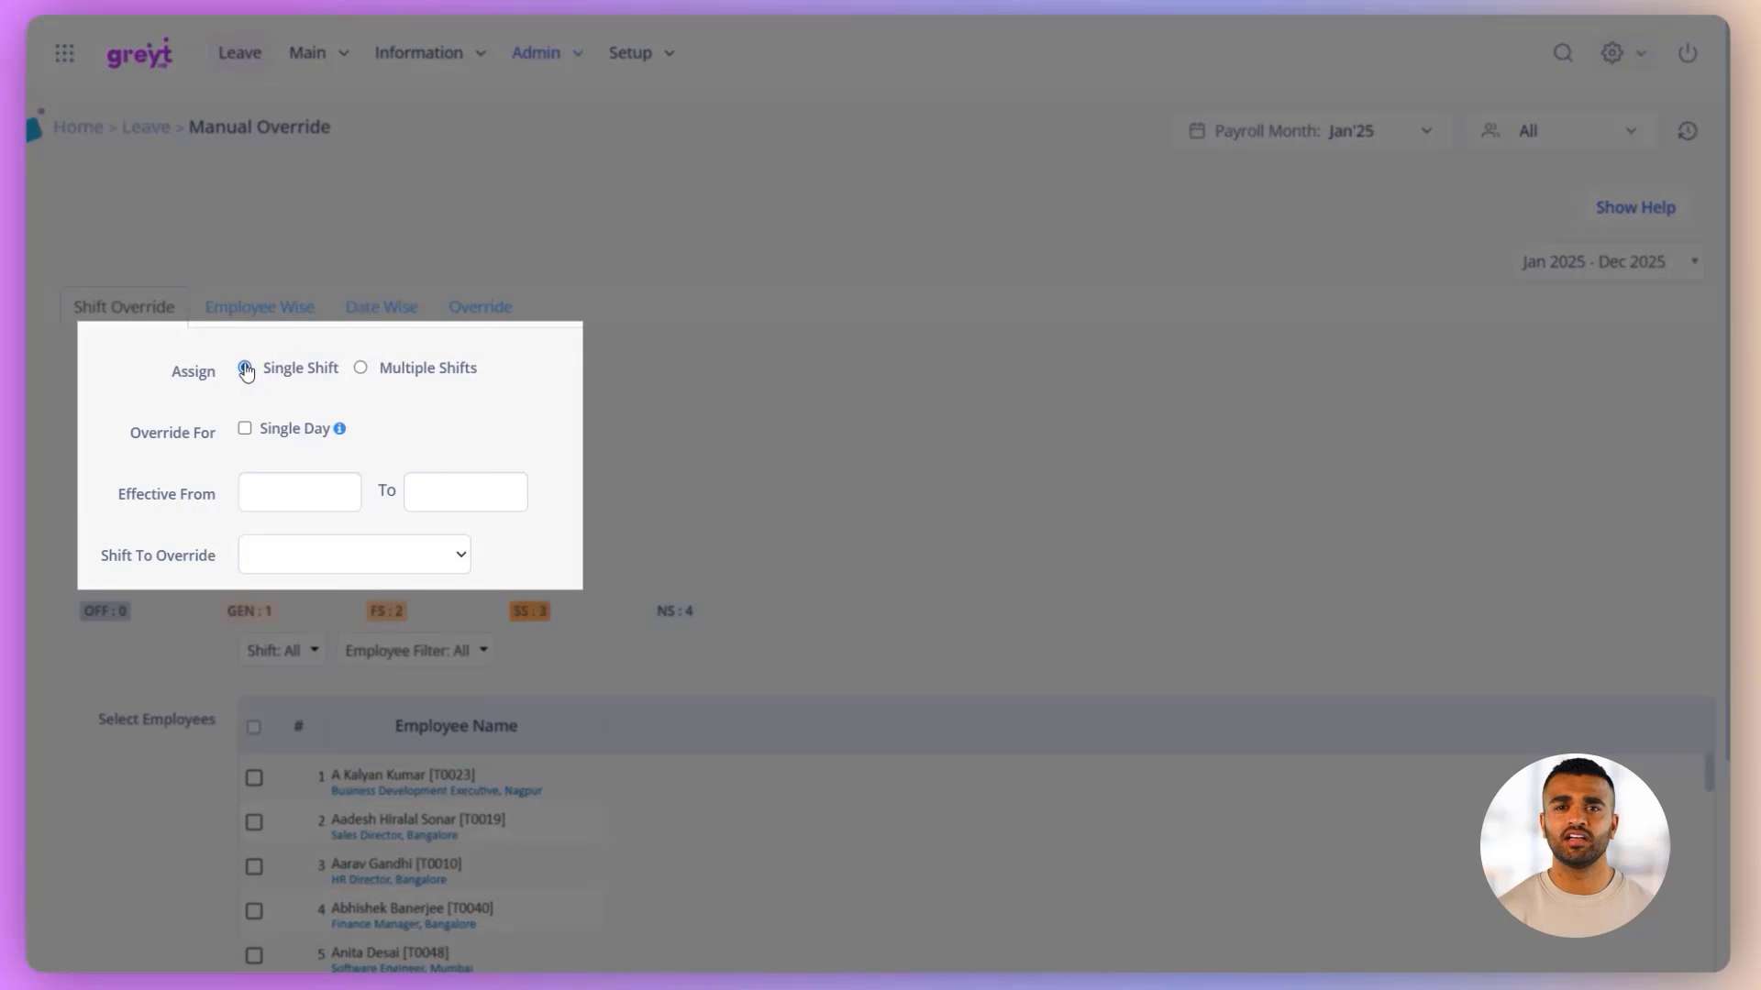
left_click(312, 488)
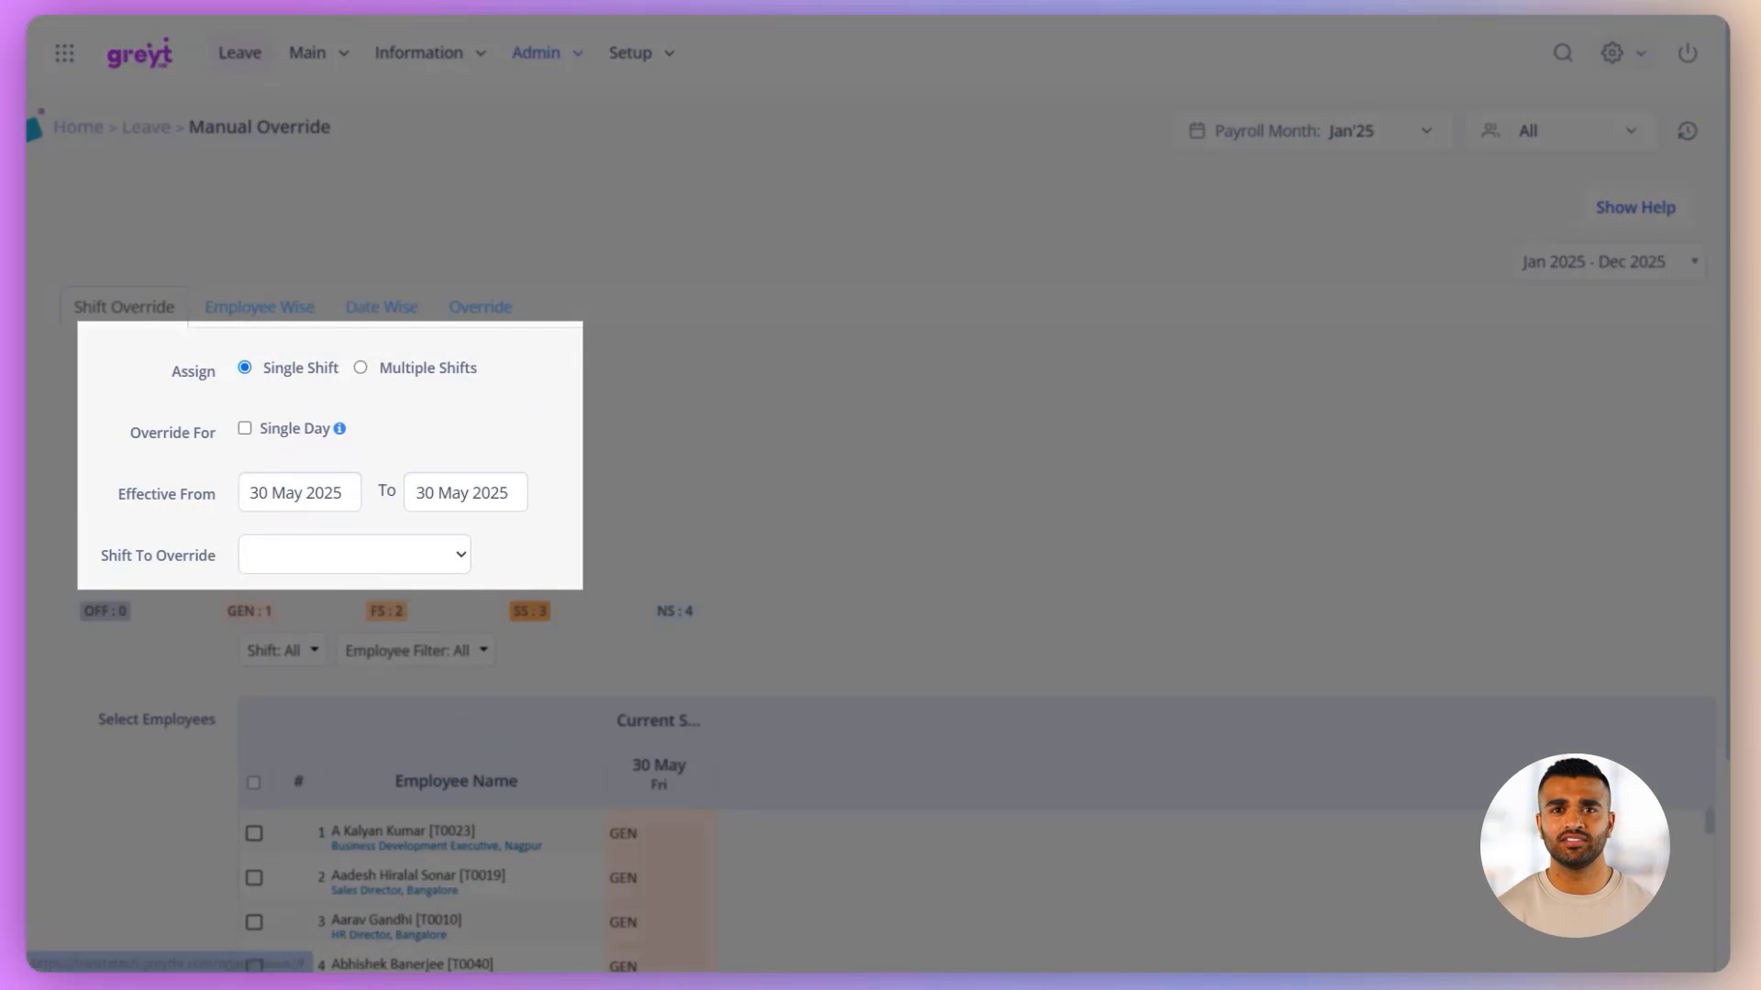
left_click(434, 556)
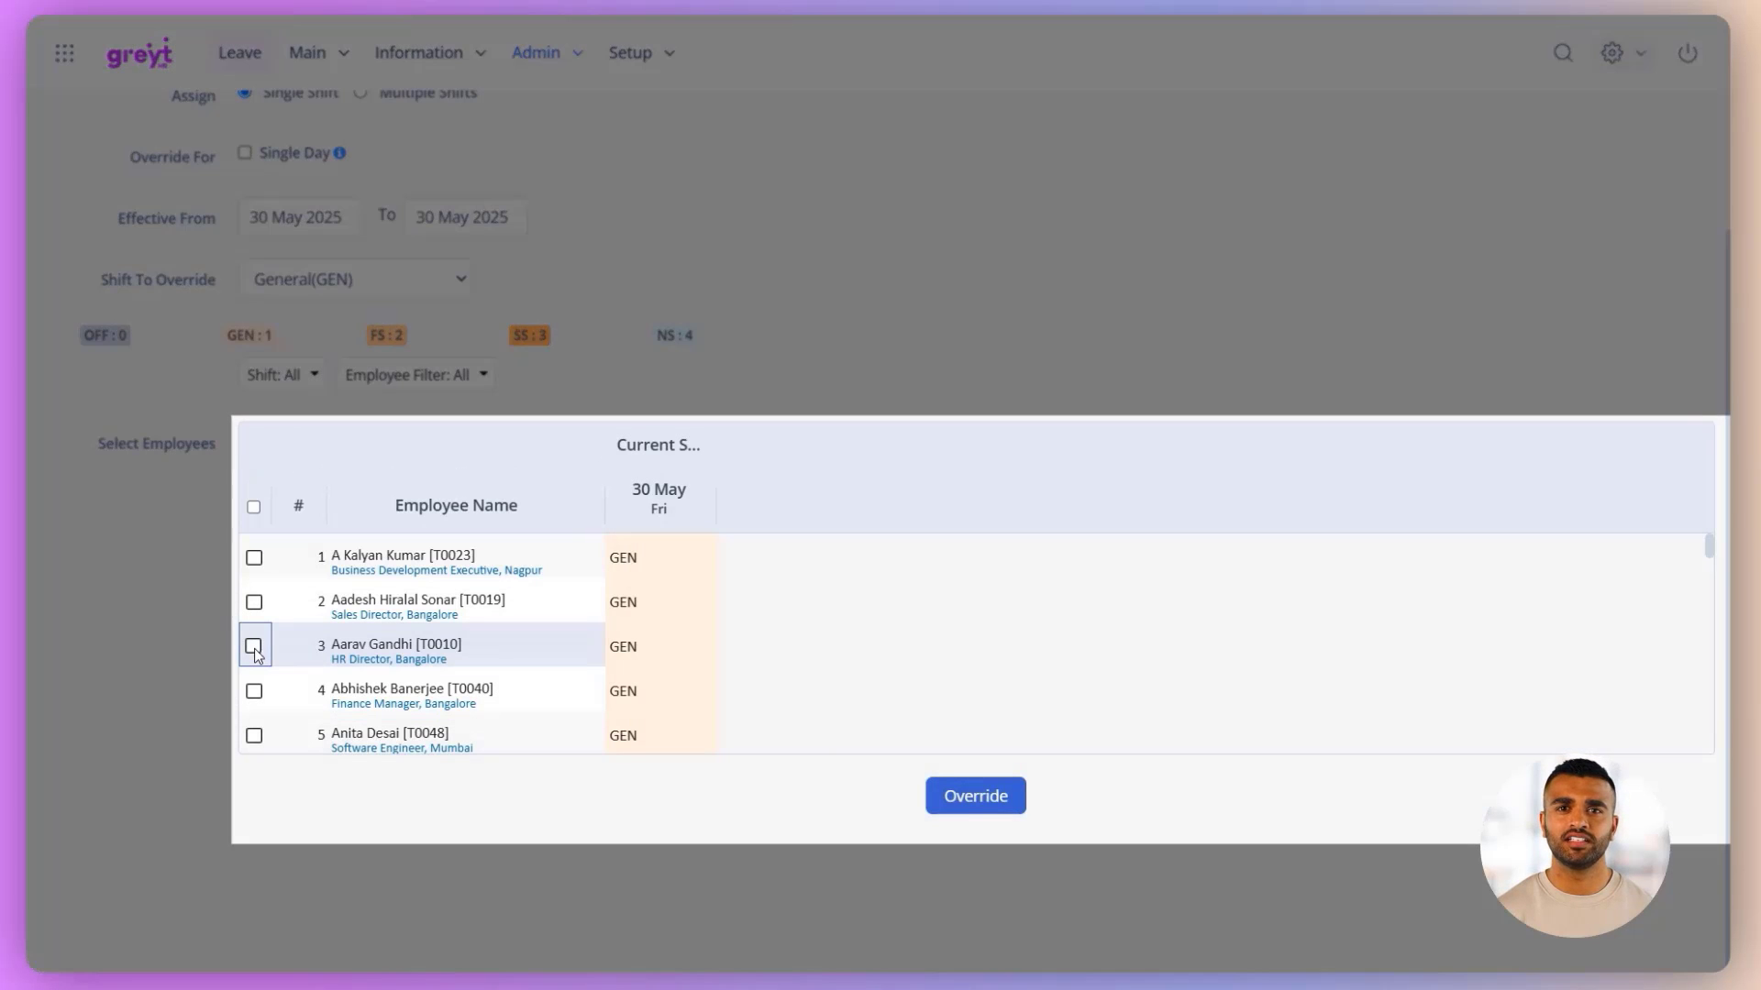
left_click(254, 647)
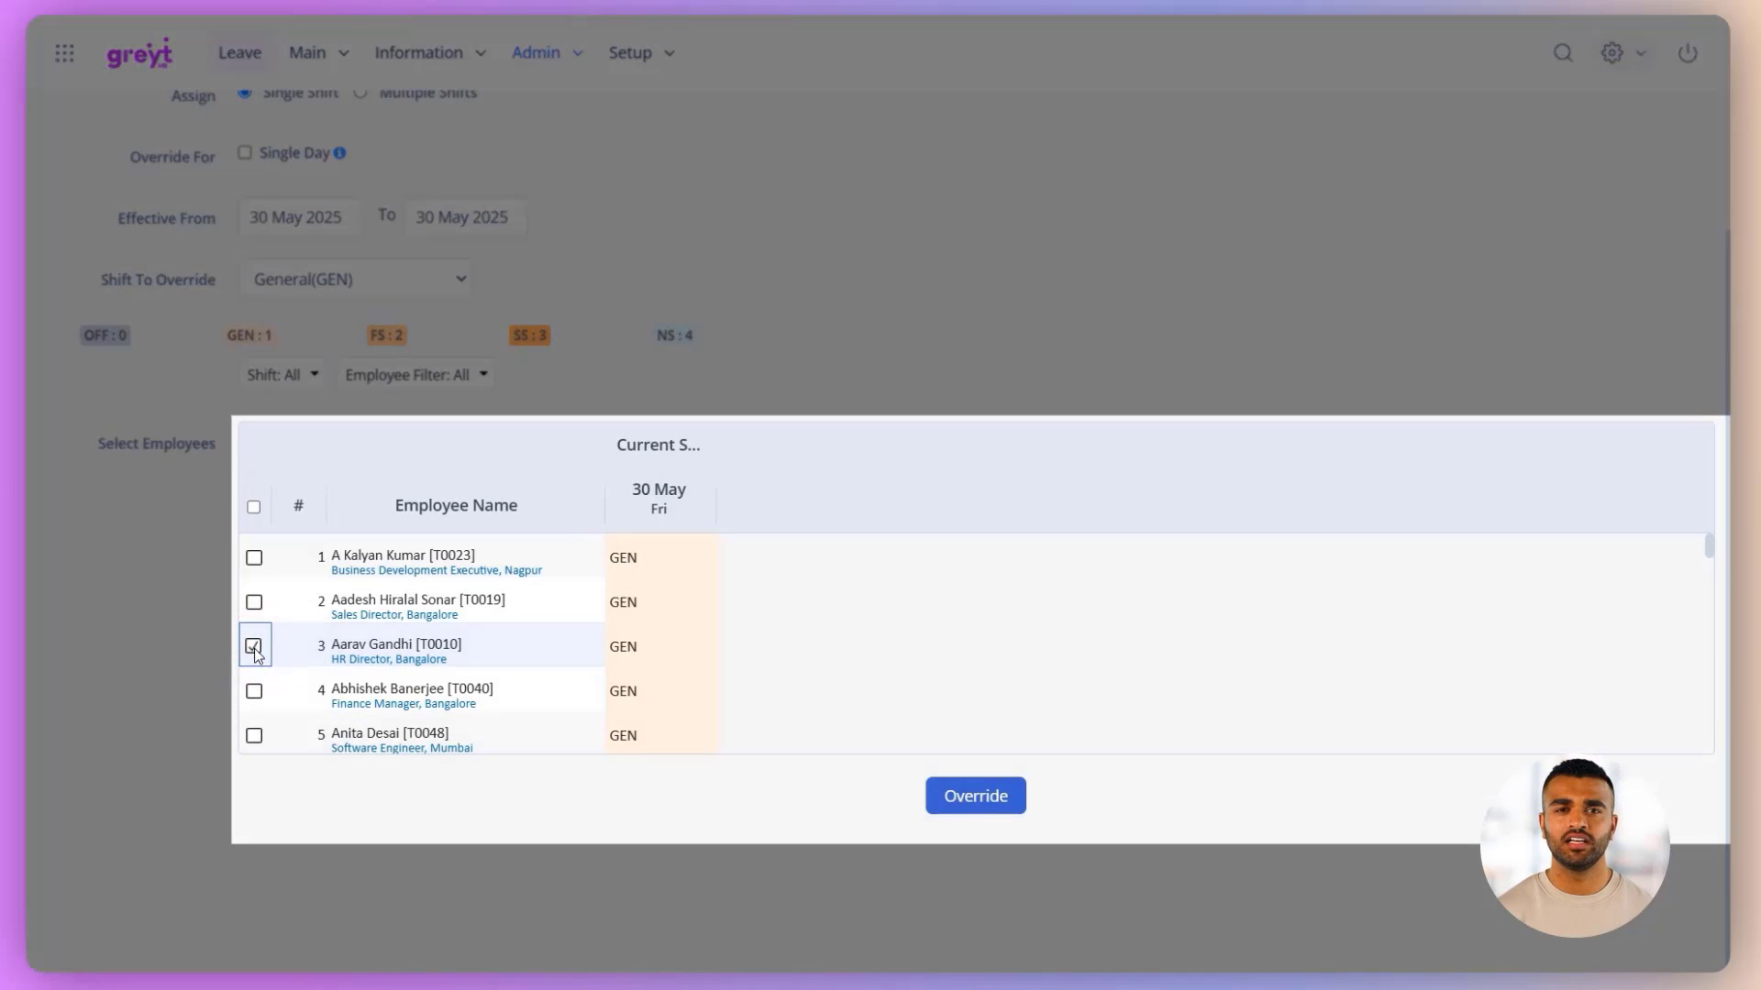
left_click(986, 807)
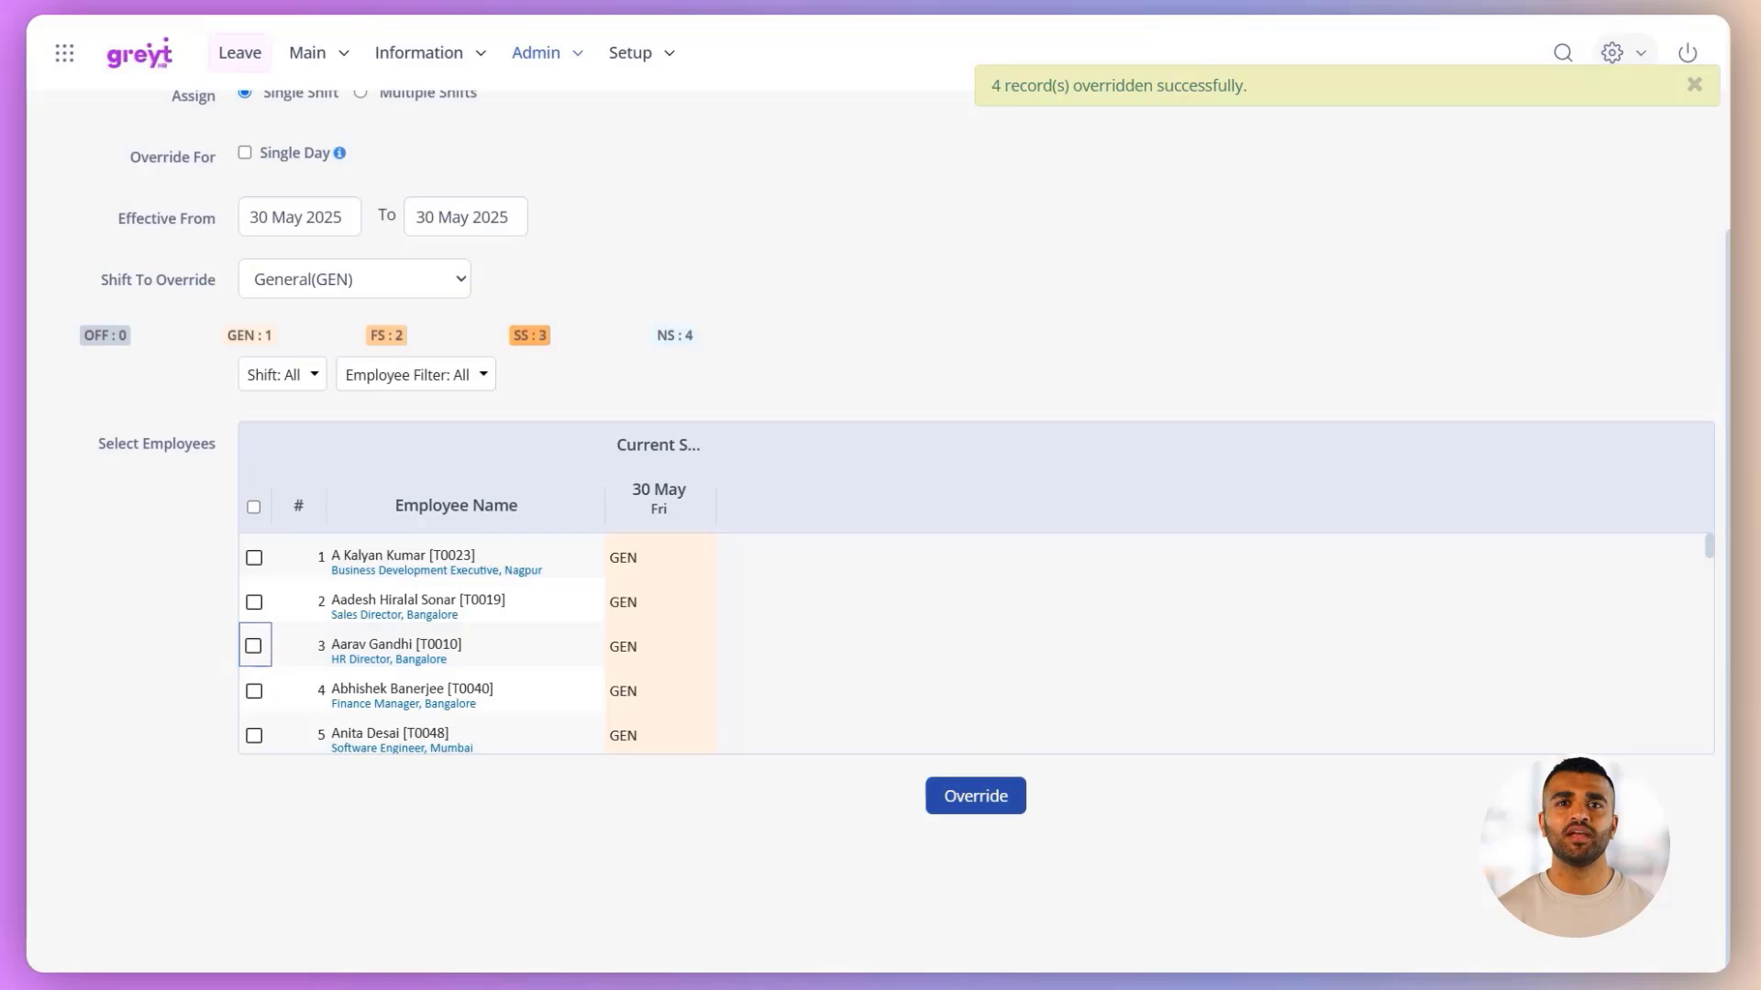